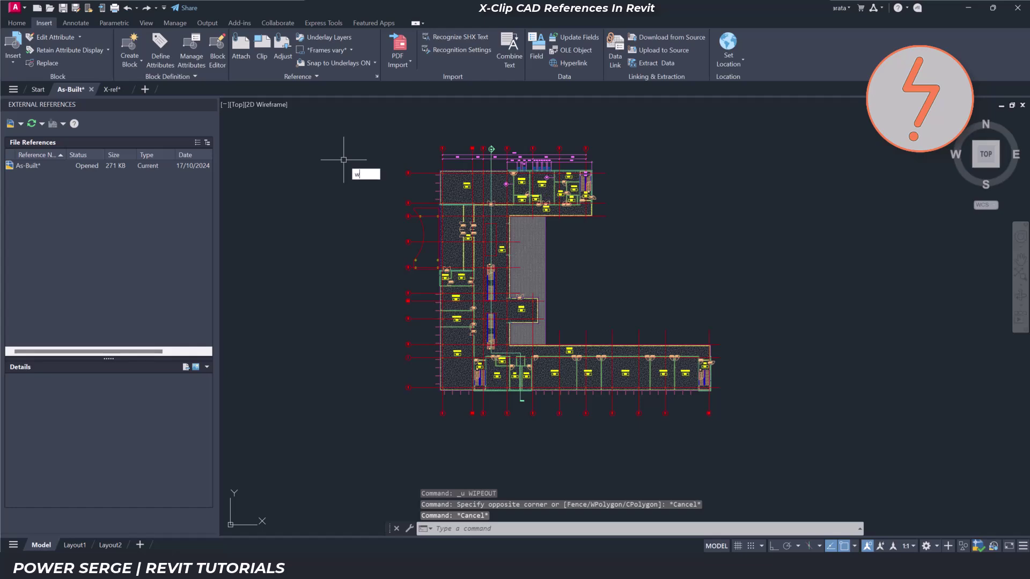
Cover the northern part of the building in the As-Built drawing with a four-sided wipeout.
key(Down)
key(Down)
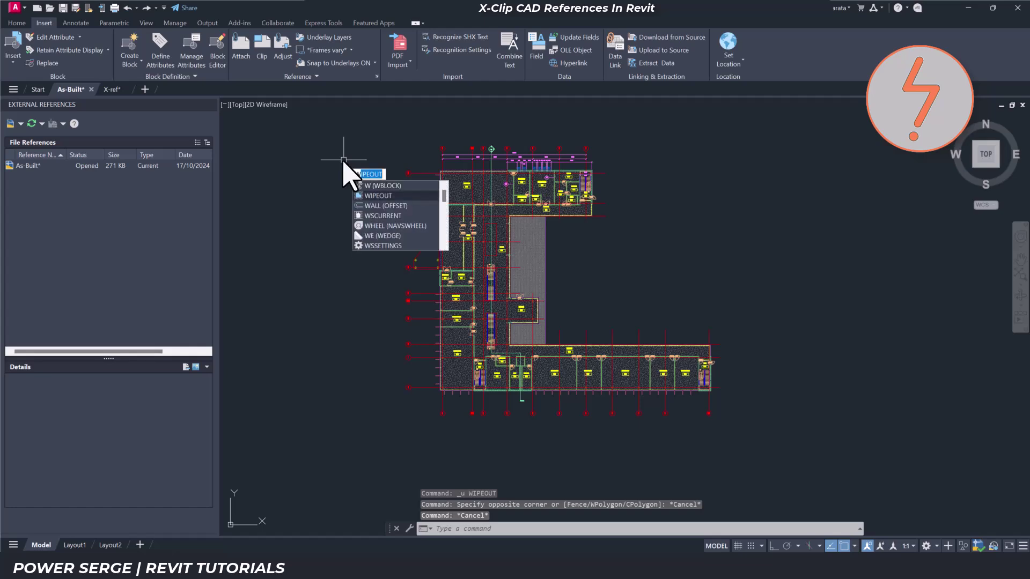
key(Return)
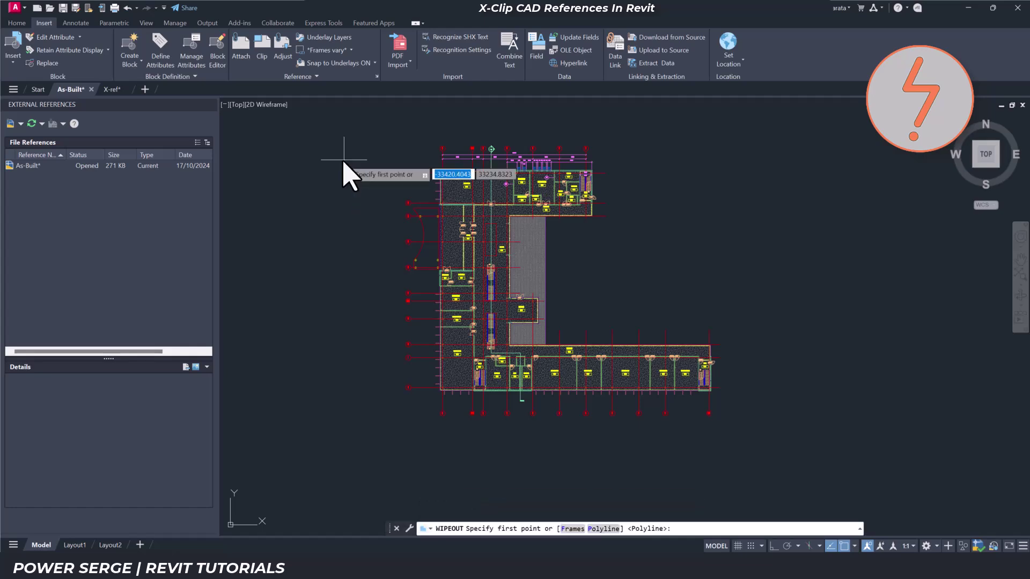
click(371, 127)
click(630, 126)
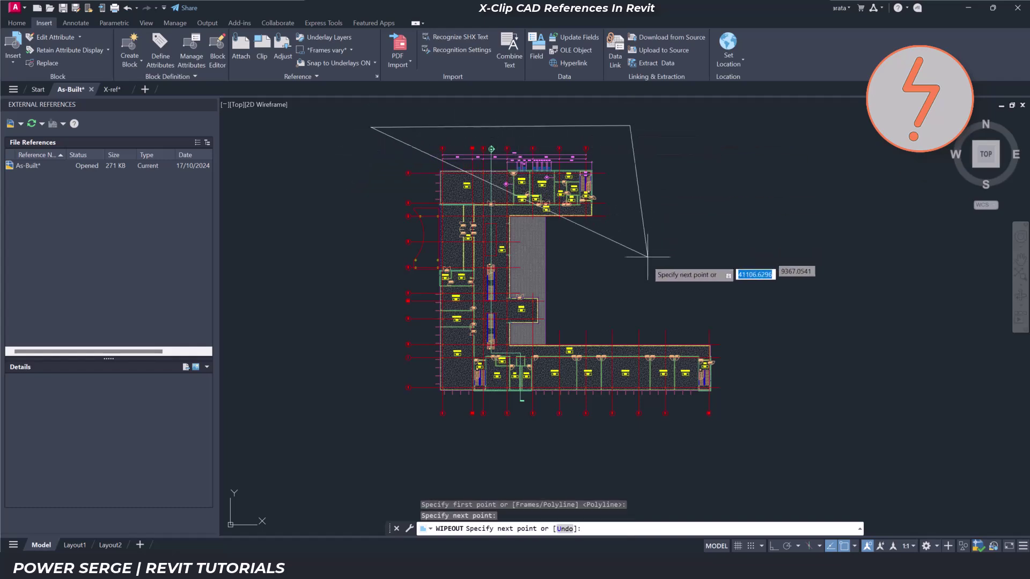
click(632, 288)
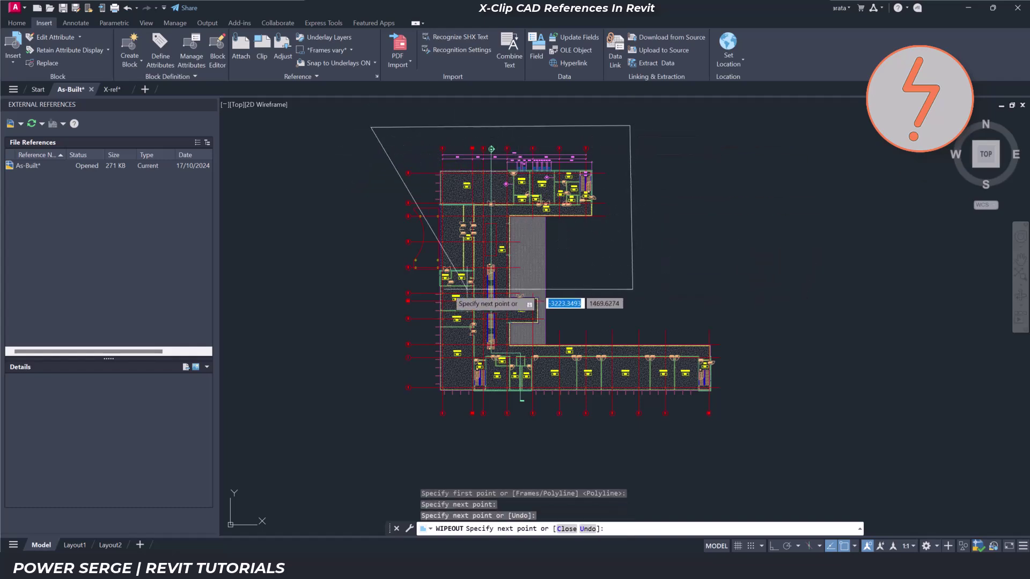
click(371, 289)
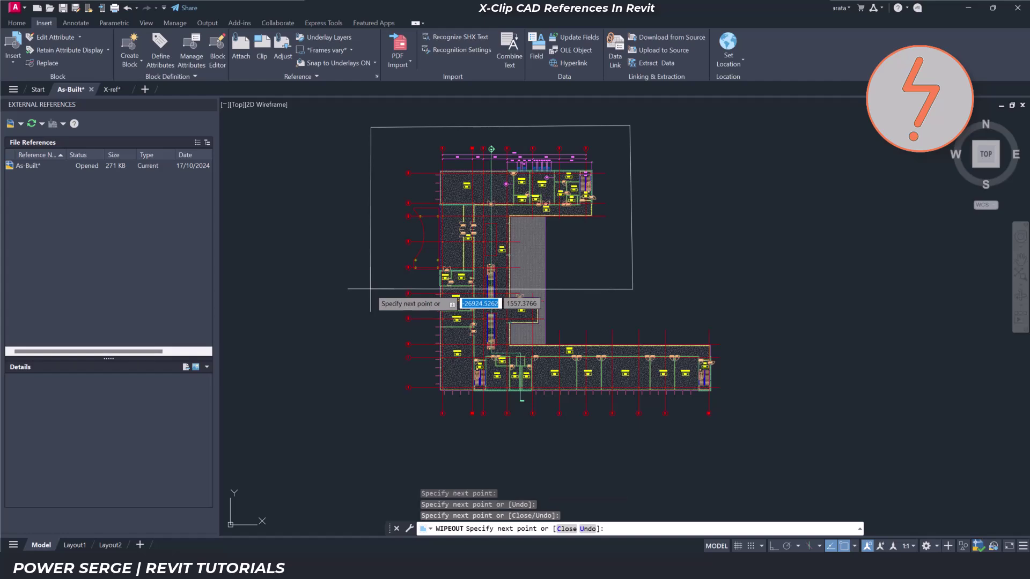
key(Return)
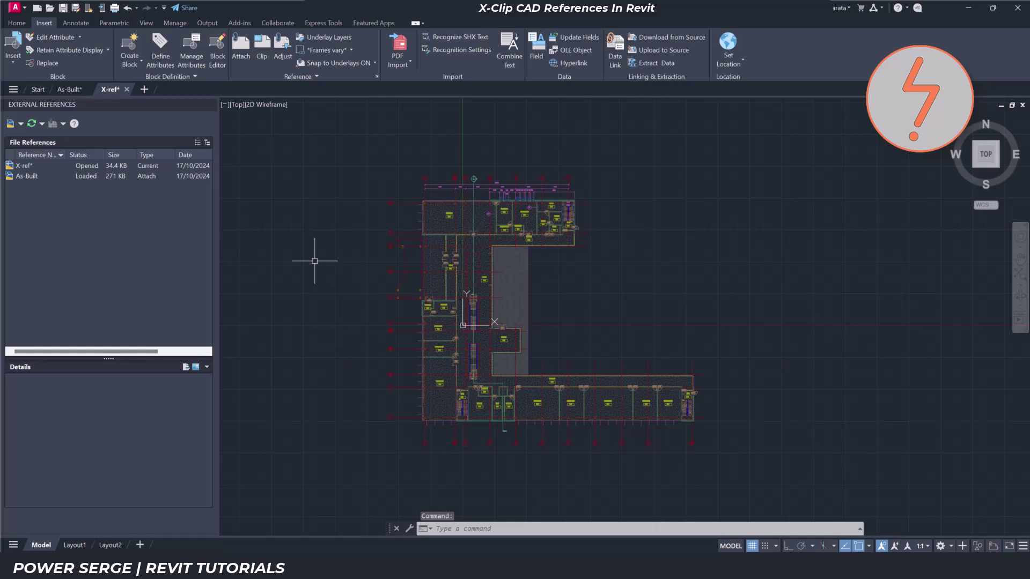
Clip the As-Built reference in the X-ref drawing with a new rectangular XCLIP boundary around the building's southern part.
text(xclip)
key(Return)
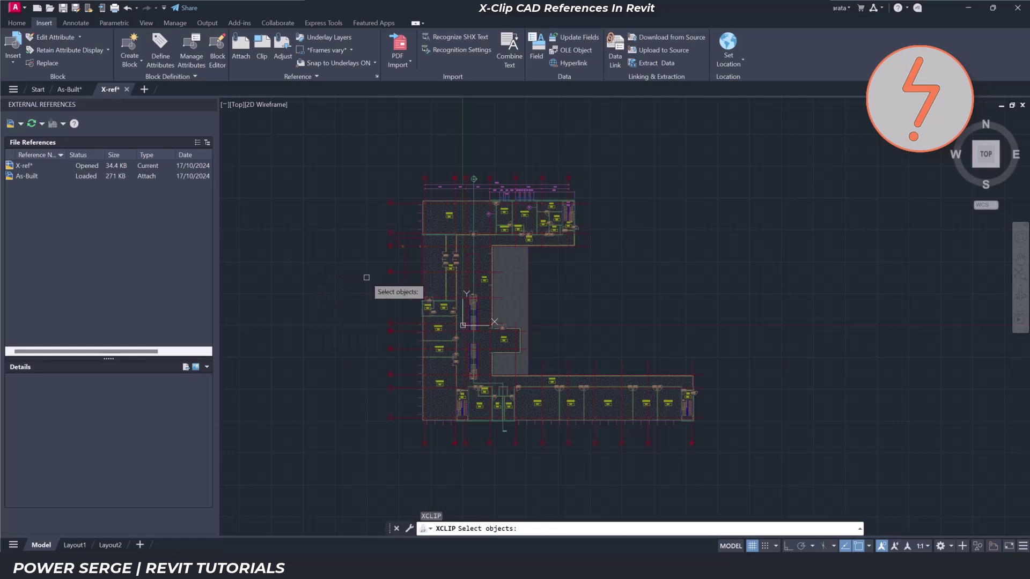
click(409, 272)
key(Return)
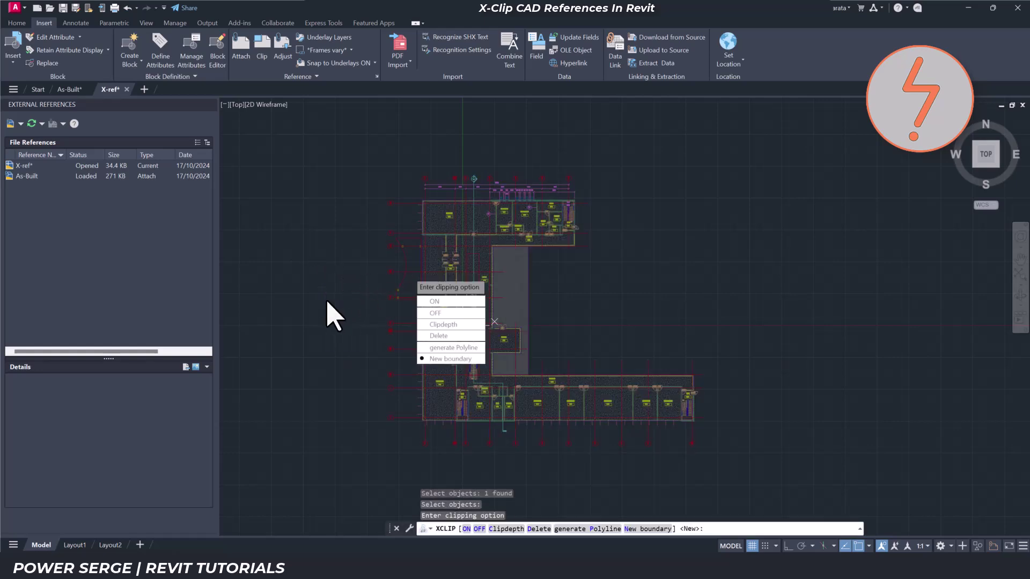
key(Return)
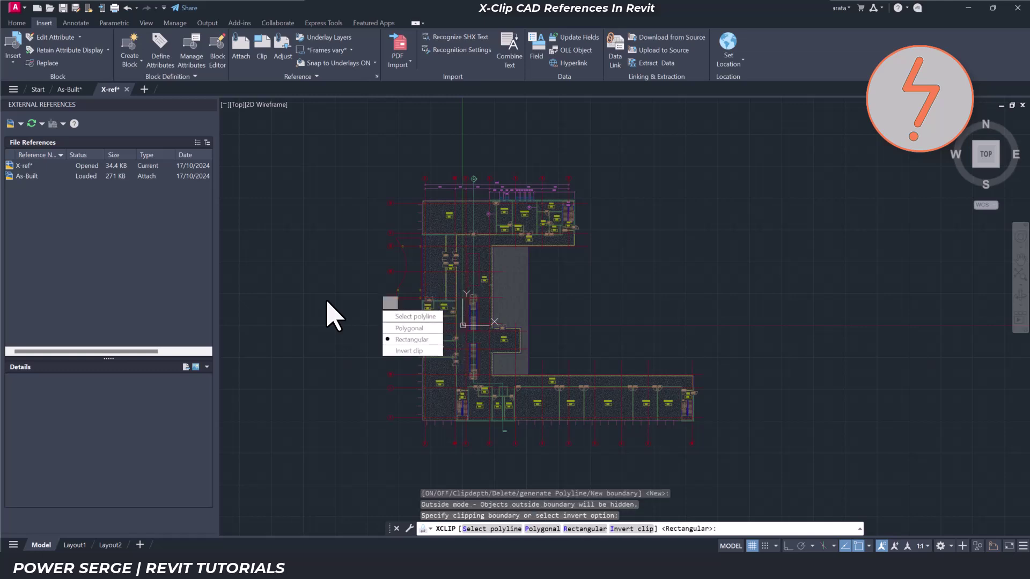
key(Return)
click(362, 310)
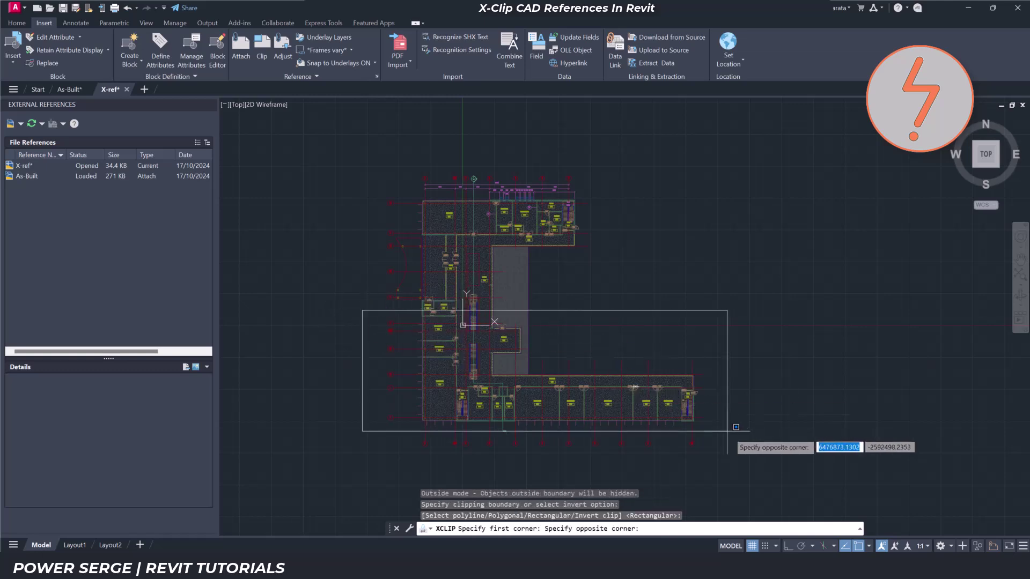
click(749, 455)
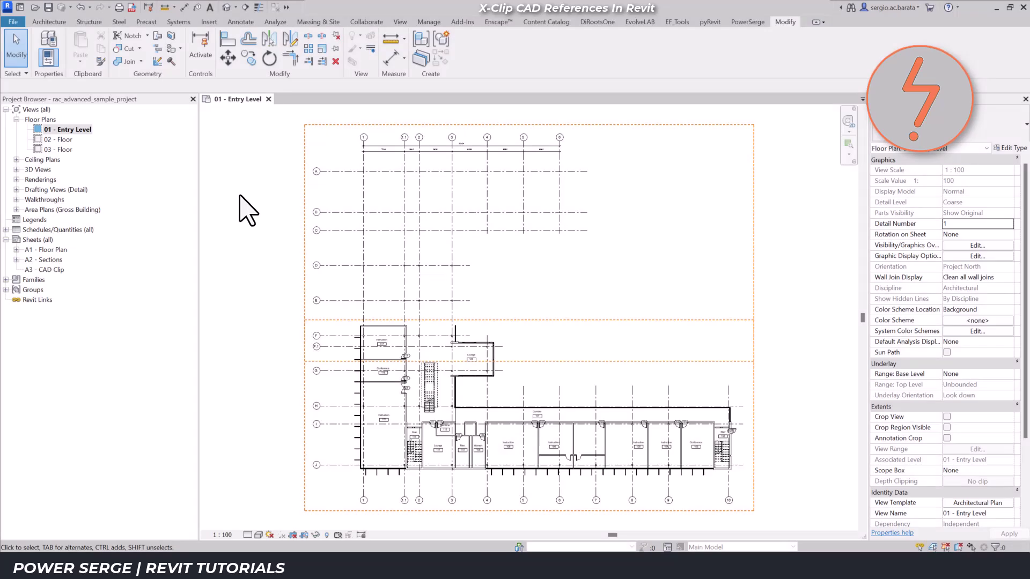
Switch to Revit and link the CAD file As-Built.dwg into the 01 - Entry Level floor plan.
click(209, 22)
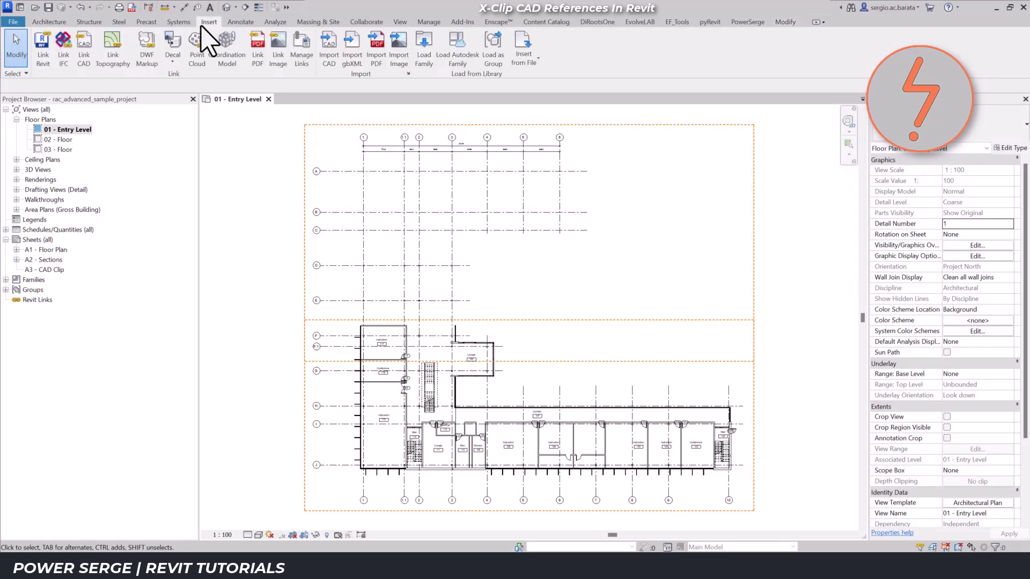
click(87, 52)
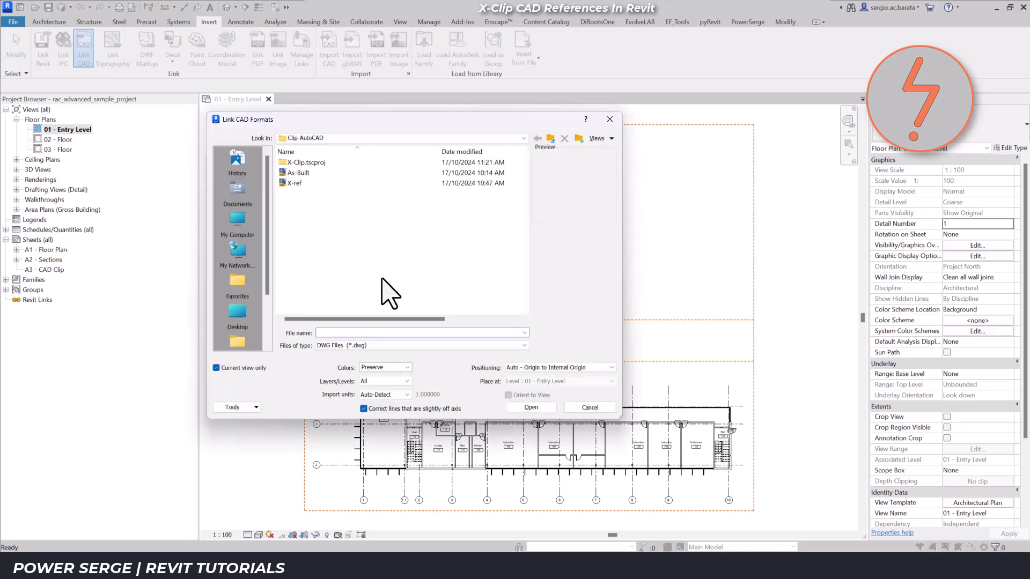
click(302, 172)
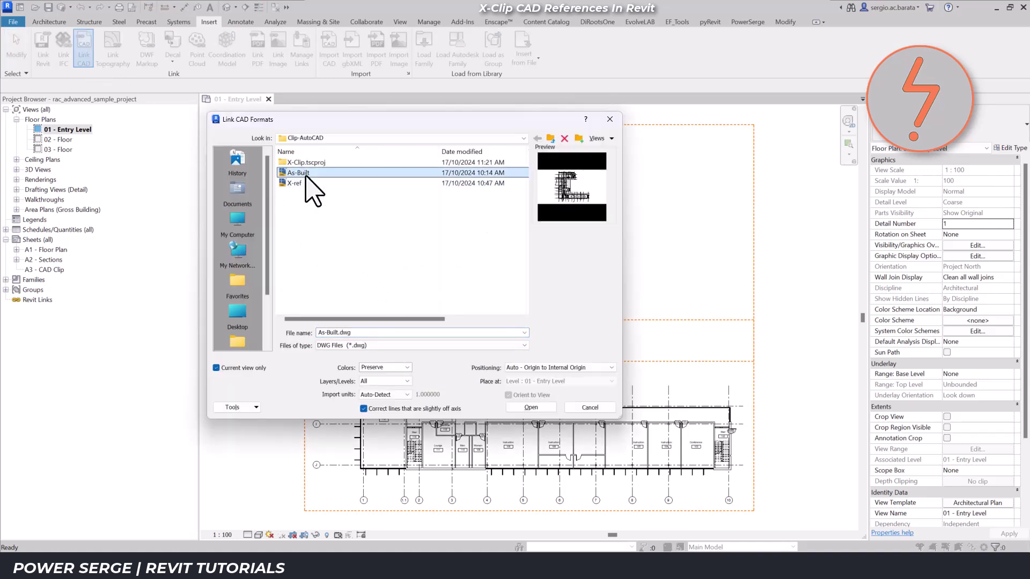
click(530, 407)
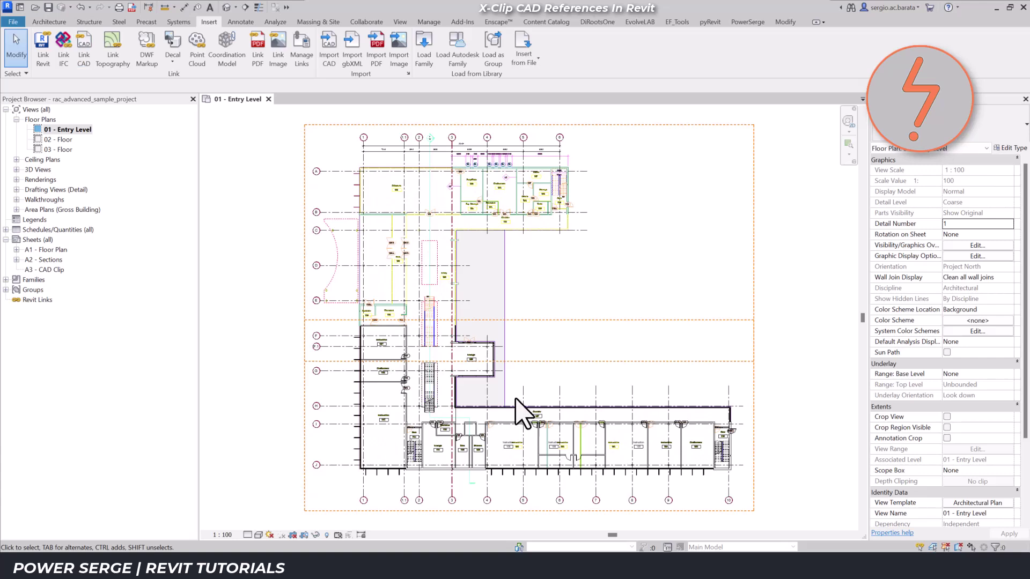
Examine up close how the linked drawing overlaps the model around Instruction rooms 106 and 108, and return to the full plan.
right_click(515, 400)
click(537, 315)
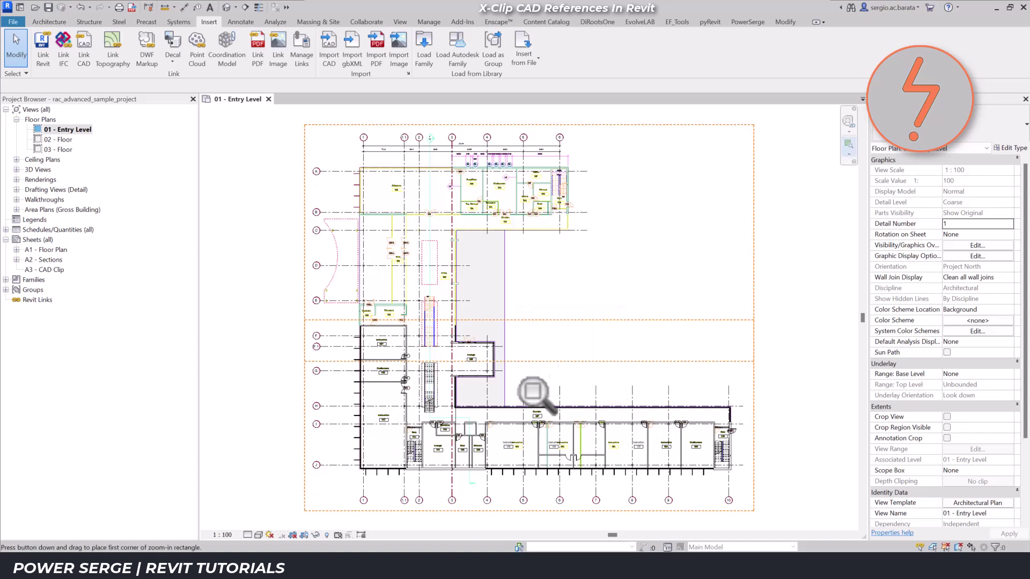
drag(533, 393, 619, 486)
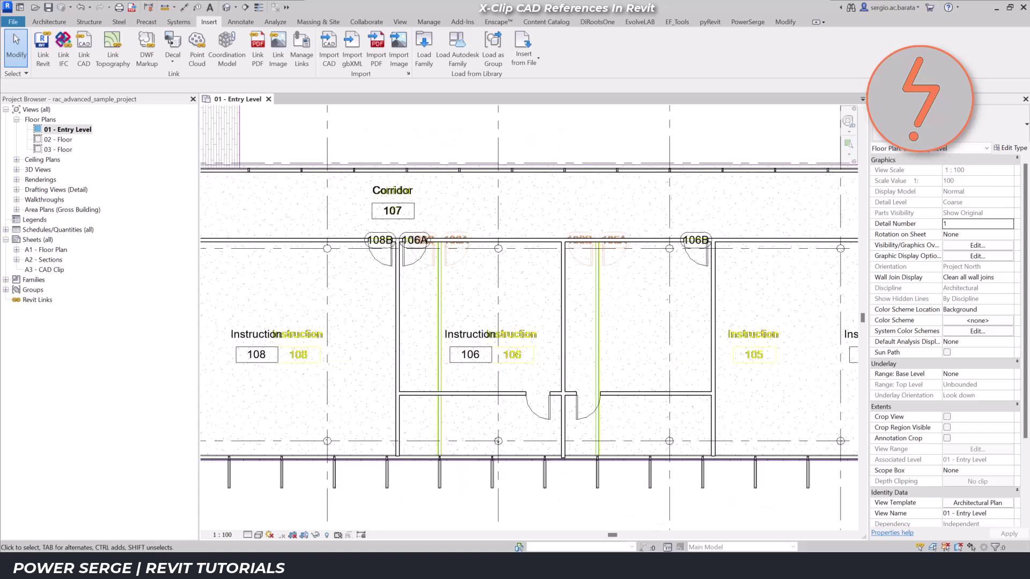
right_click(622, 485)
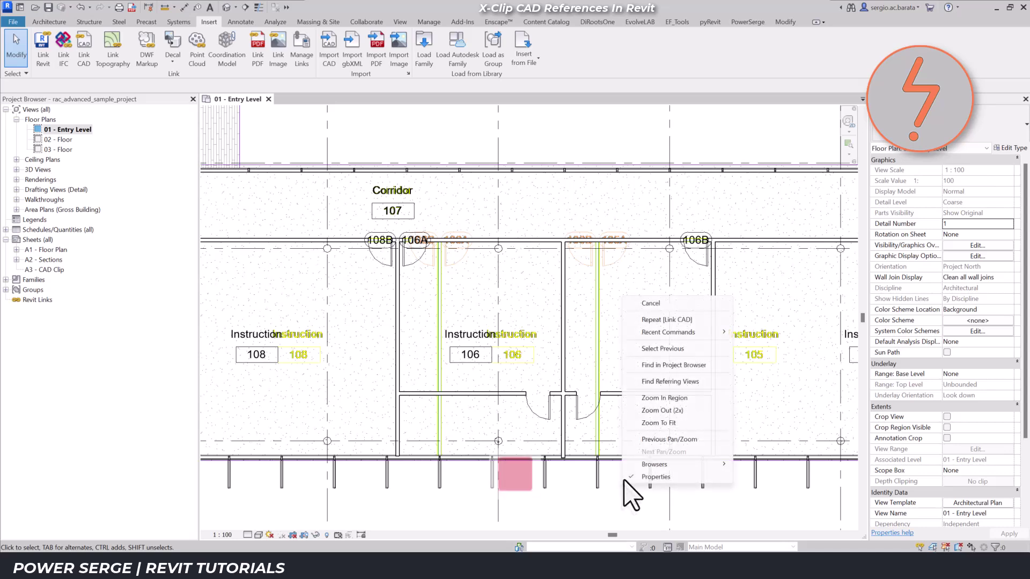
click(646, 449)
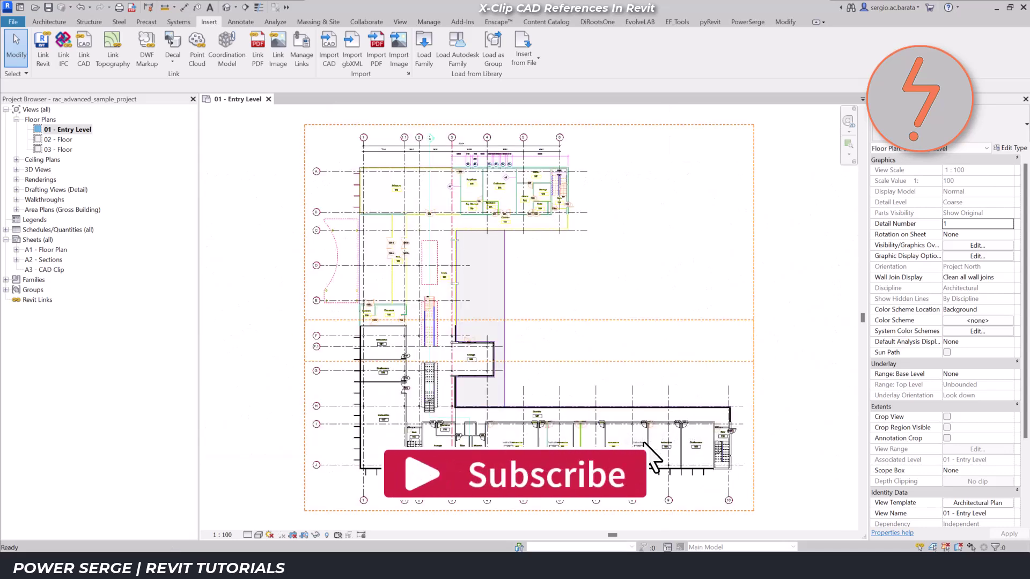
Duplicate the 01 - Entry Level floor plan as a dependent view.
right_click(88, 133)
mouse_move(163, 255)
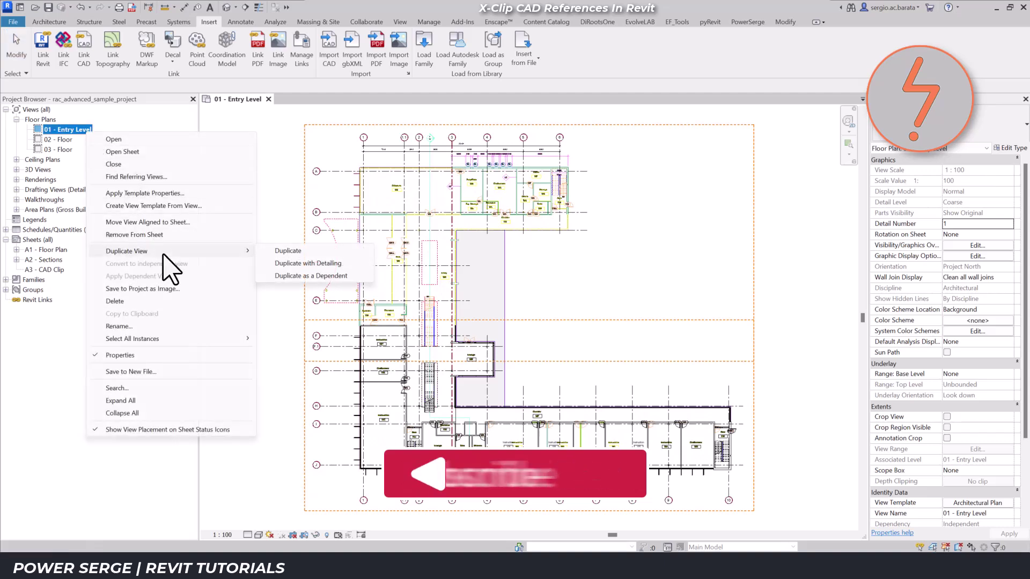
click(281, 276)
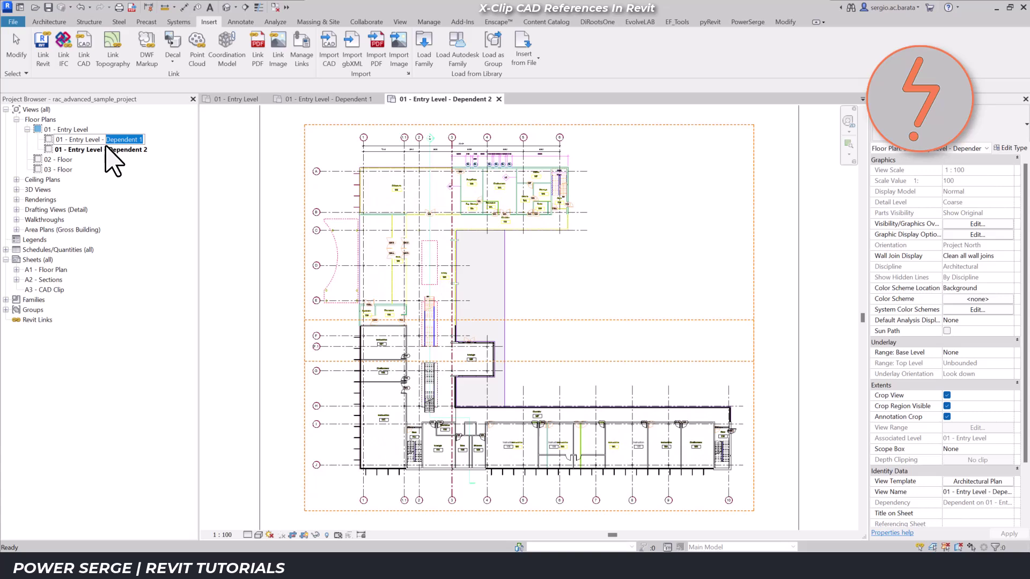
Rename the Dependent 1 view to 01 - Entry Level - North and the Dependent 2 view to 01 - Entry Level - South.
text(North)
click(108, 149)
right_click(138, 141)
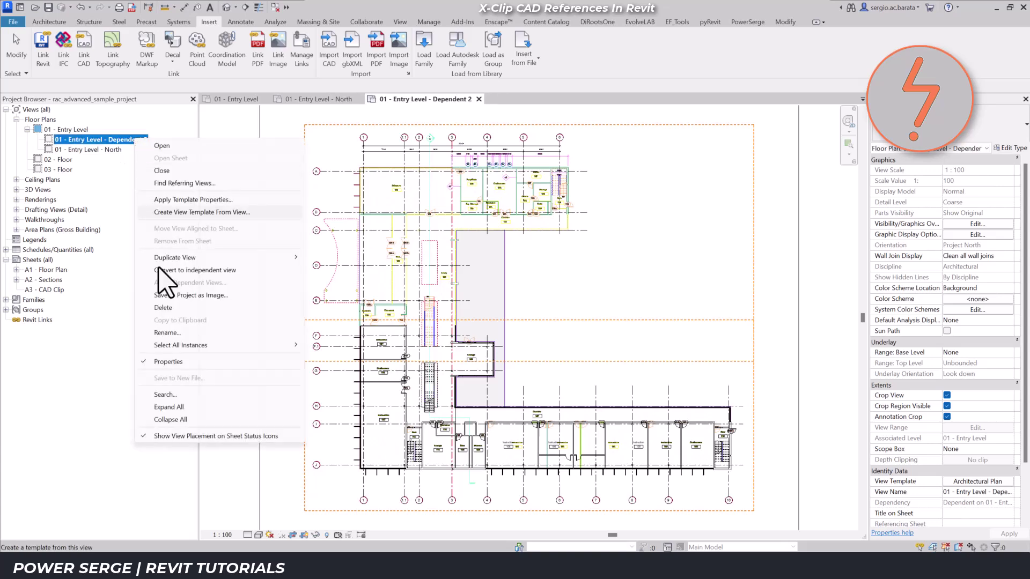
click(232, 332)
click(145, 141)
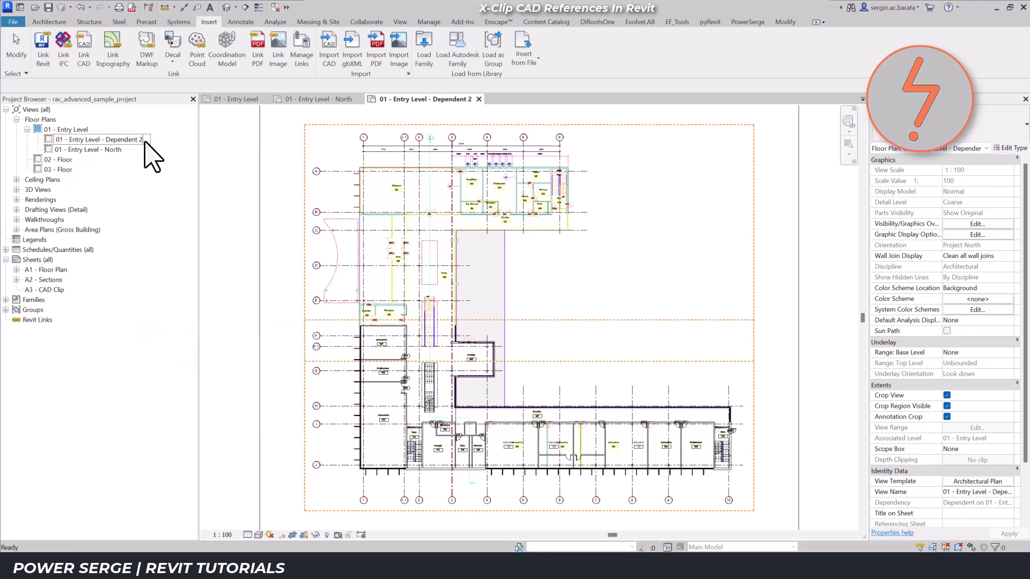
drag(145, 141, 106, 159)
text(South)
key(Return)
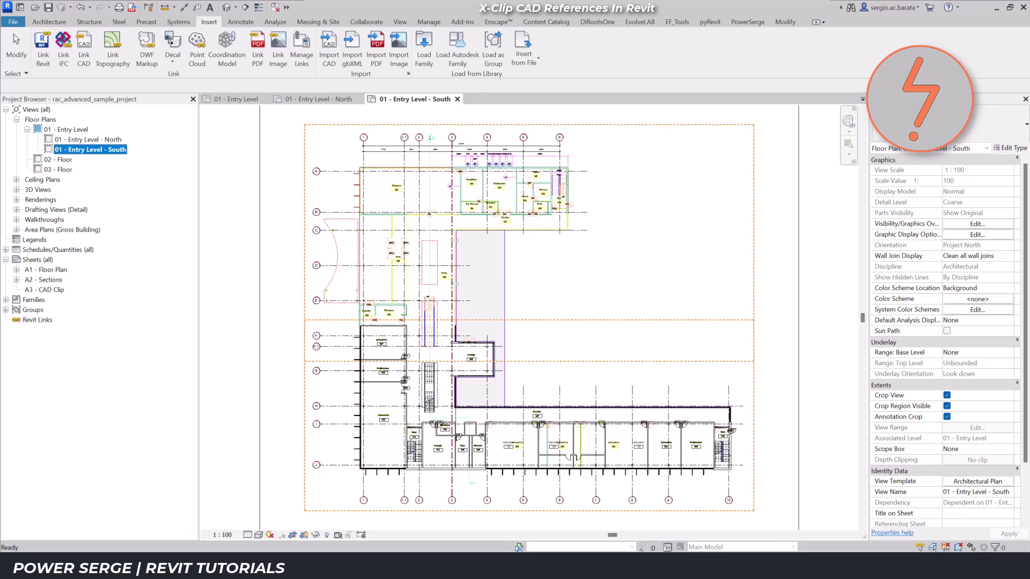
Check the names of the upper and lower scope boxes in the 01 - Entry Level - South plan.
click(280, 202)
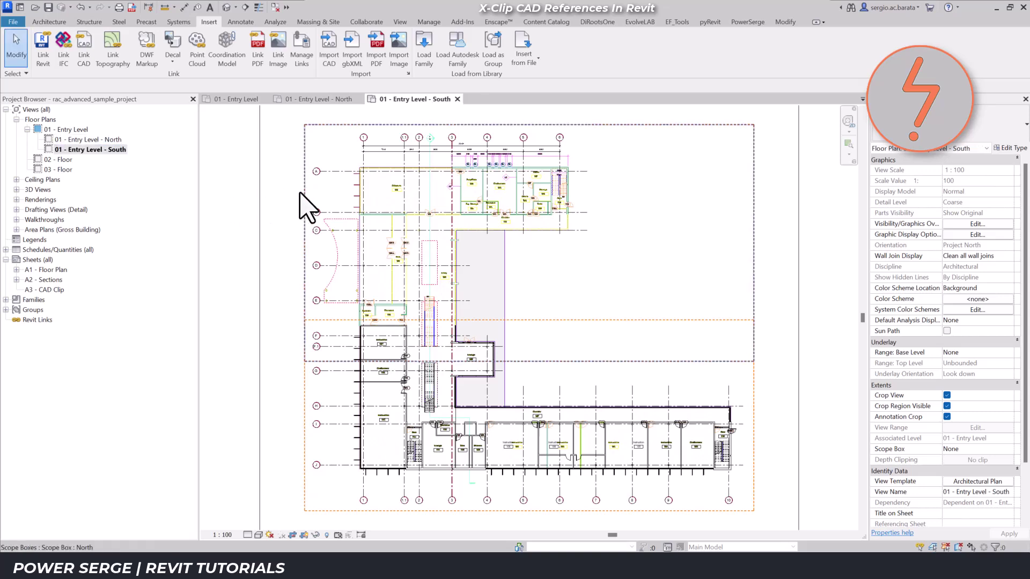
click(300, 194)
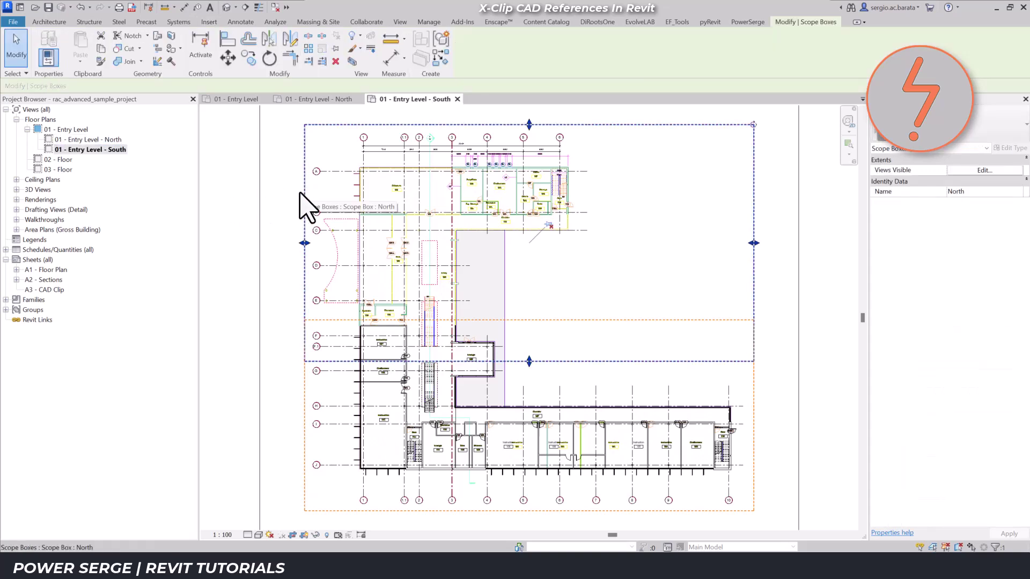
key(Escape)
click(301, 406)
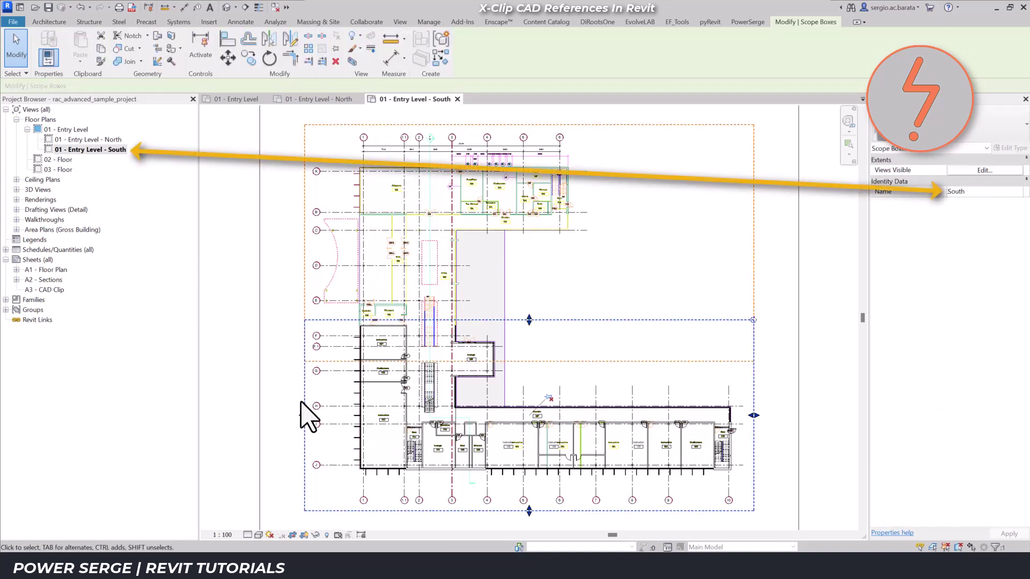
key(Escape)
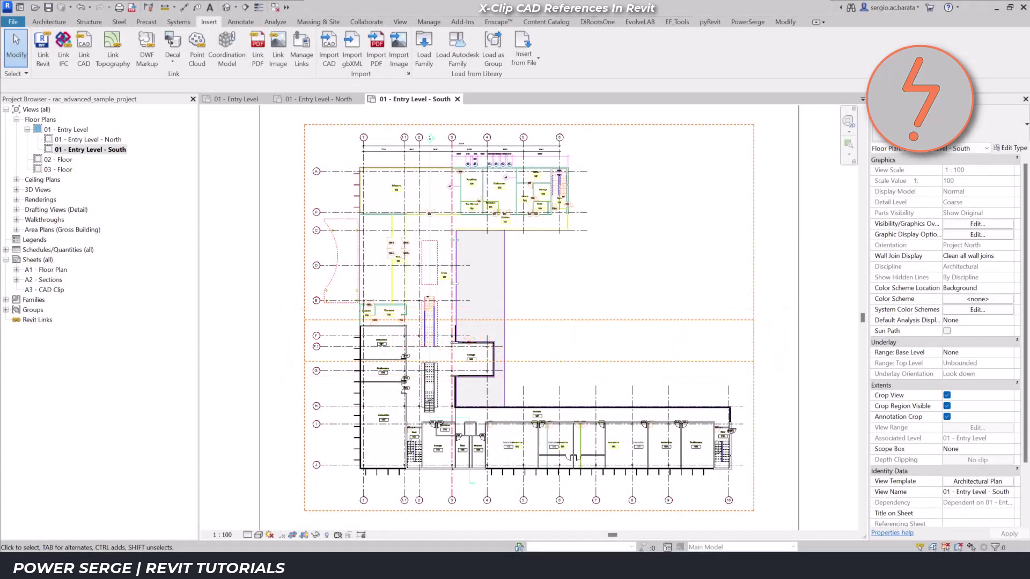
Assign the South scope box to the 01 - Entry Level - South view and the North scope box to 01 - Entry Level - North.
click(1008, 449)
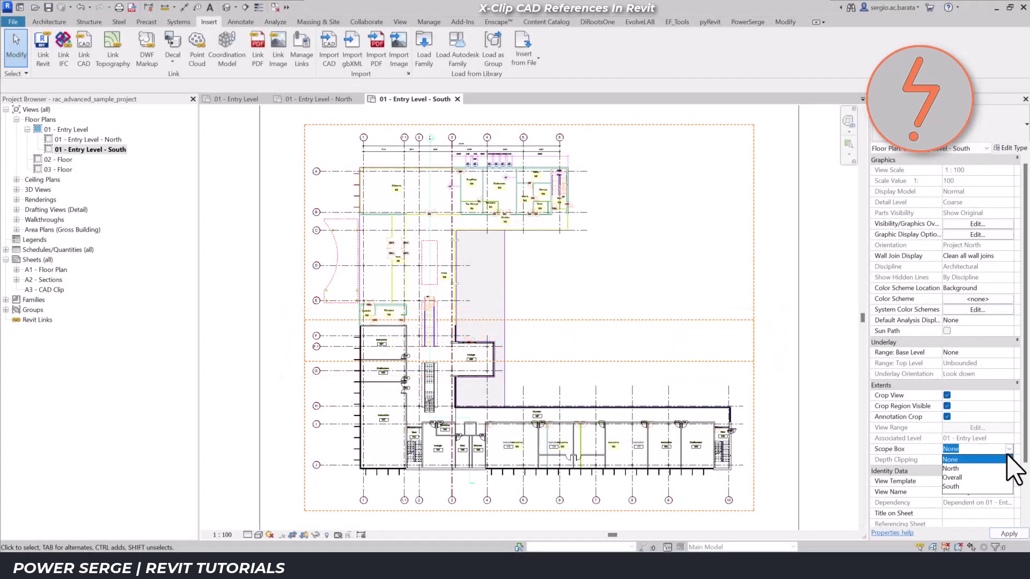
click(978, 486)
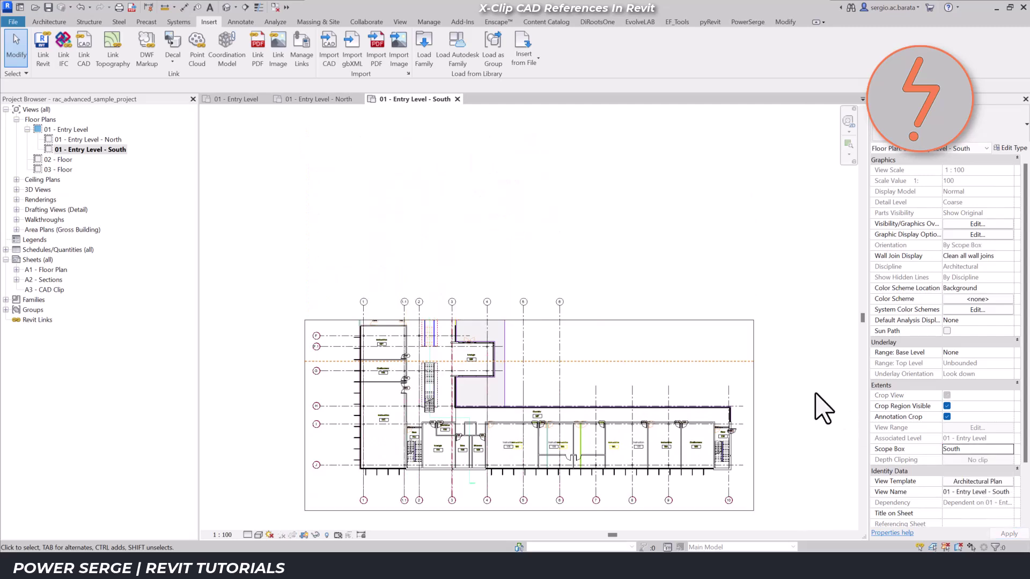
double_click(106, 140)
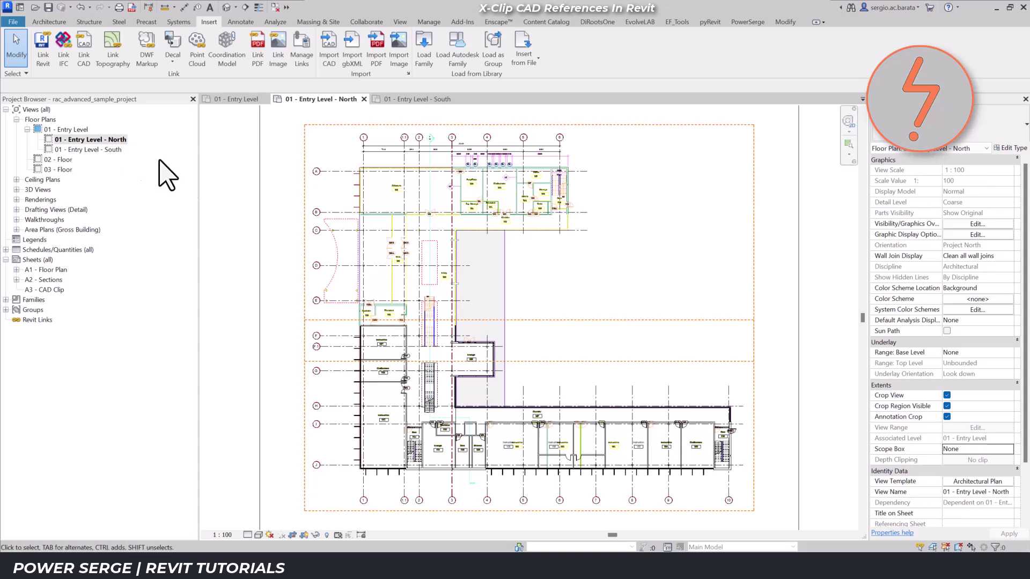
click(1007, 449)
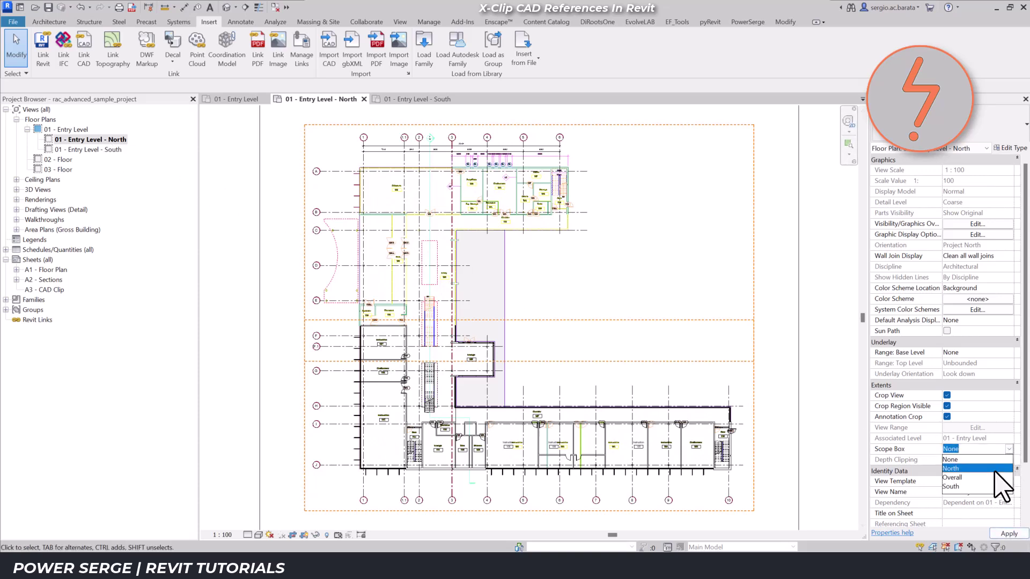
click(999, 468)
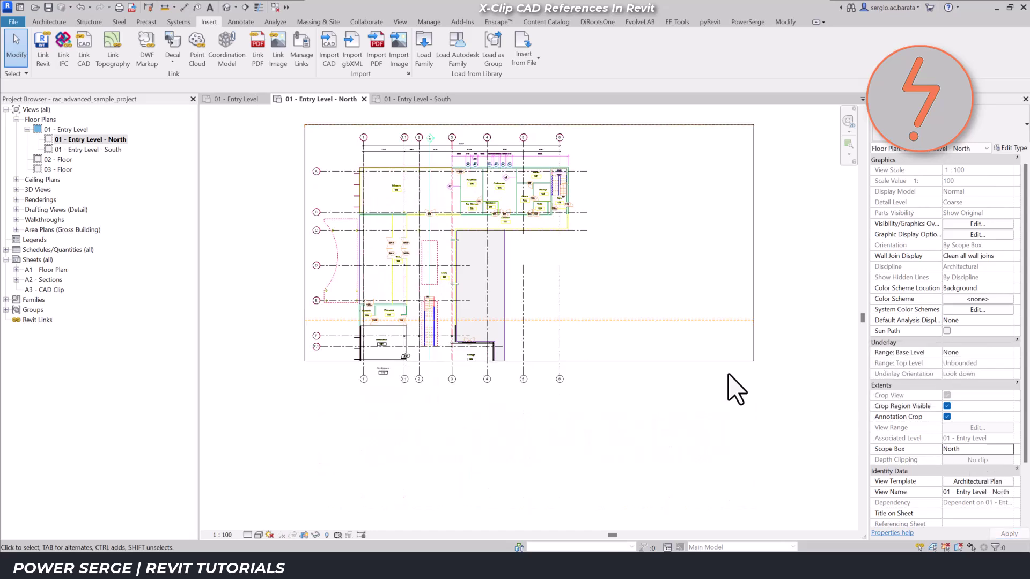
Turn off the display of all imported categories in the visibility overrides of the 01 - Entry Level parent view.
double_click(70, 132)
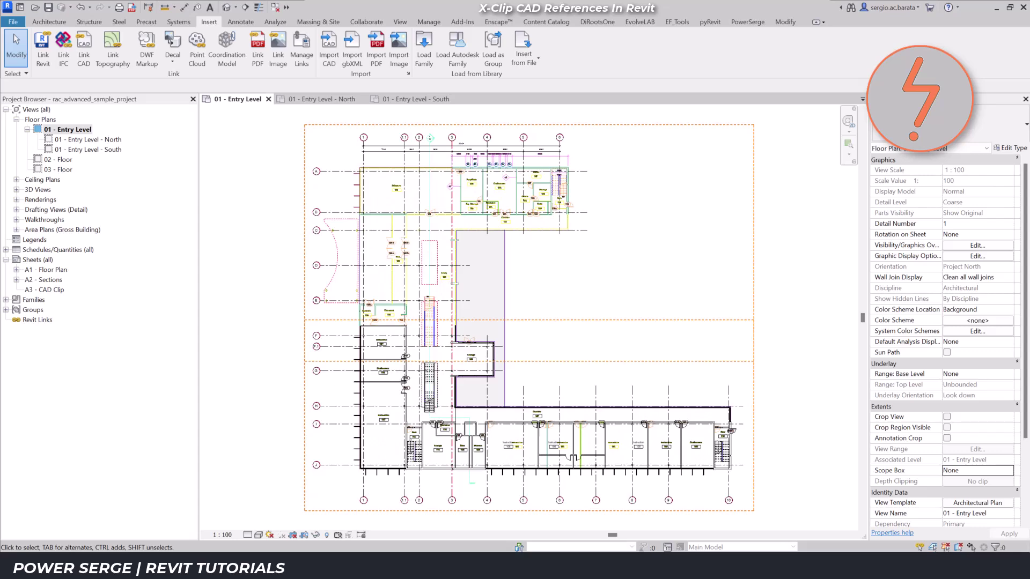
key(v)
key(g)
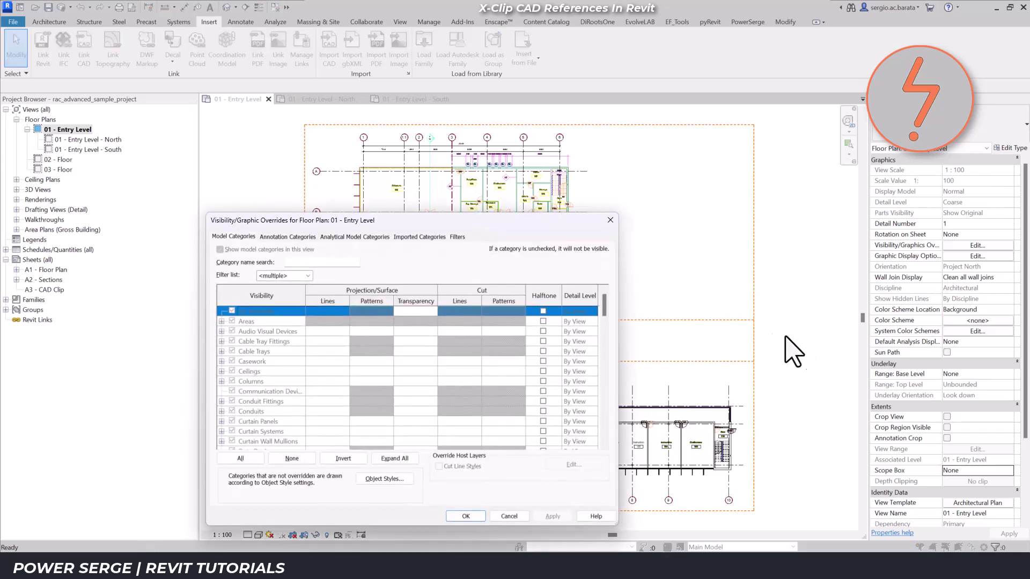
click(422, 237)
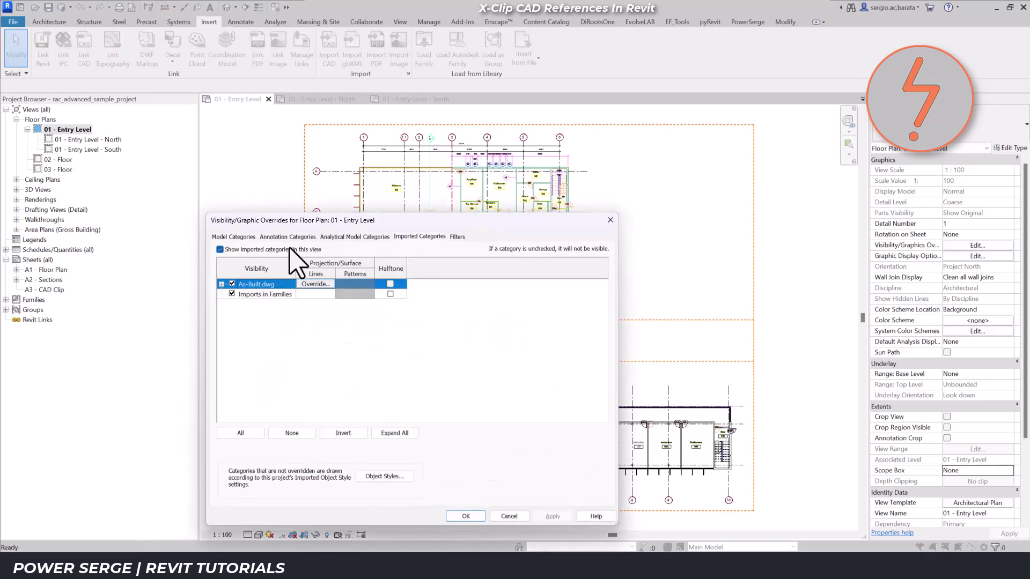
click(220, 250)
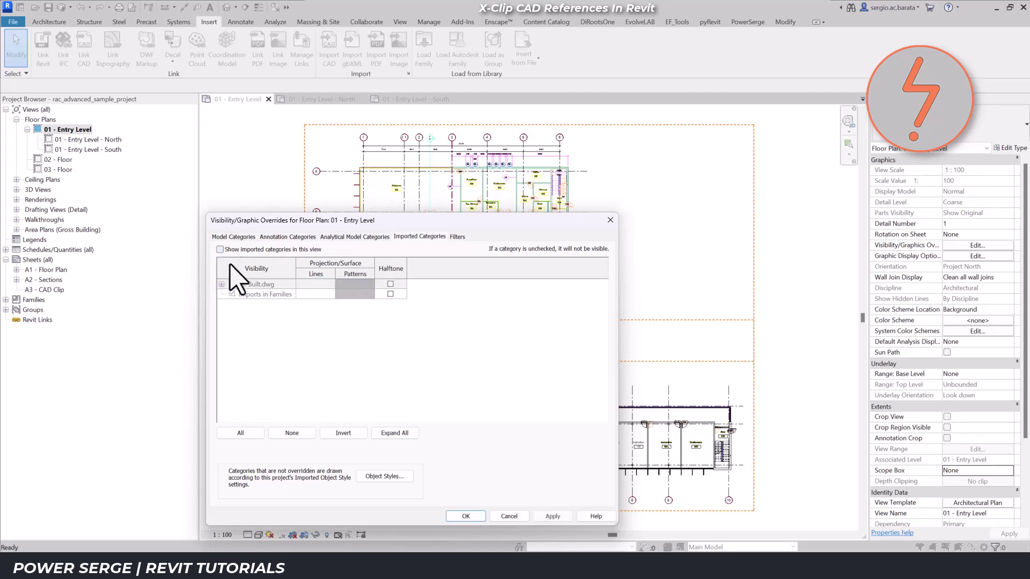
click(466, 516)
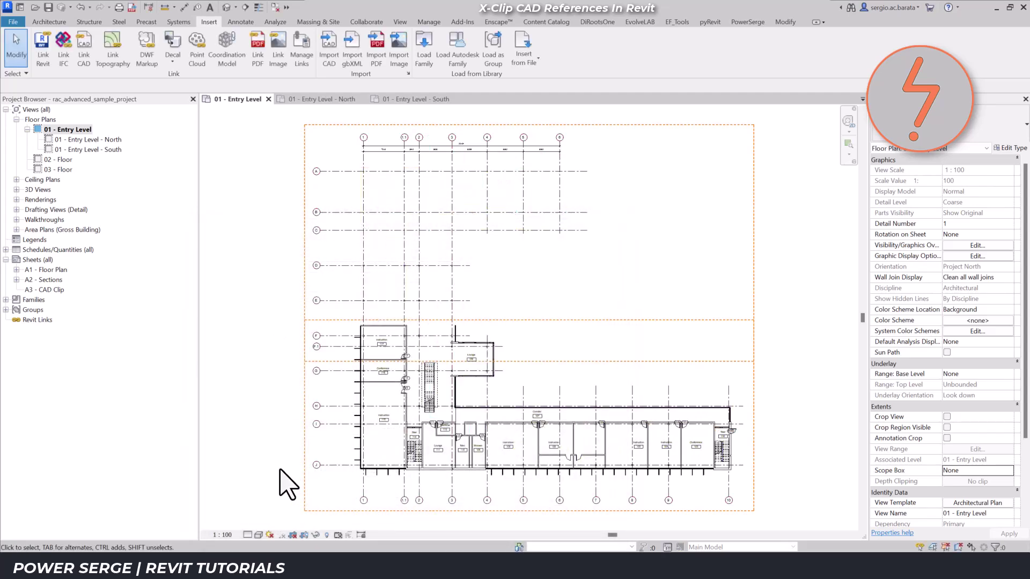
Check the CAD visibility in the North and South dependent views and undo the imported categories change in 01 - Entry Level.
click(307, 100)
click(393, 100)
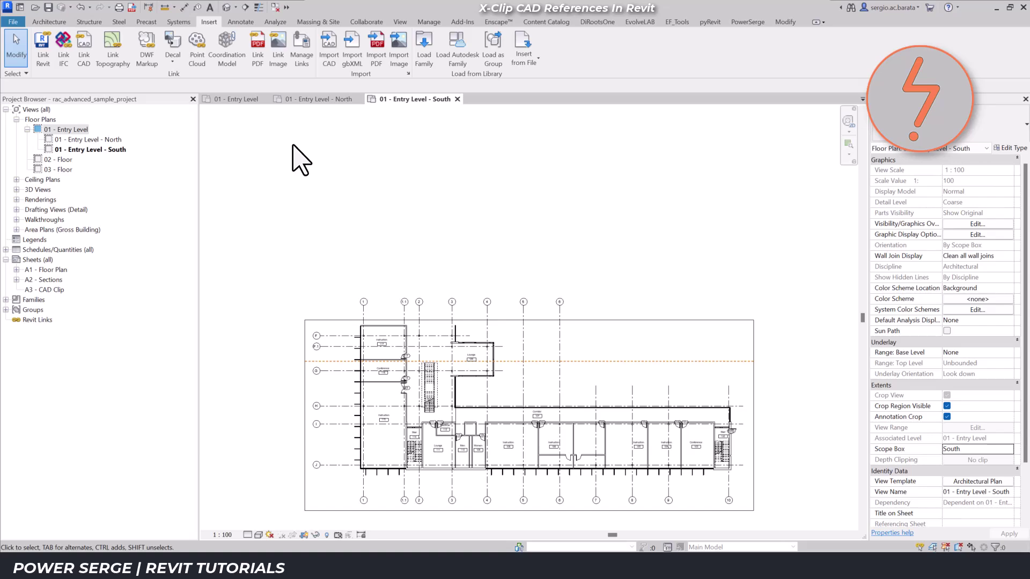
click(238, 100)
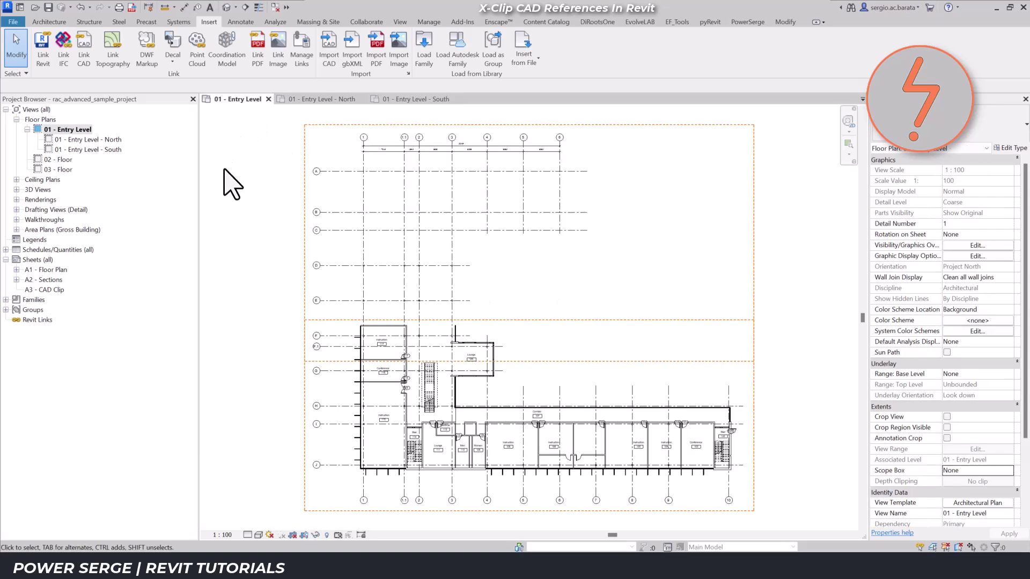
key(ctrl+z)
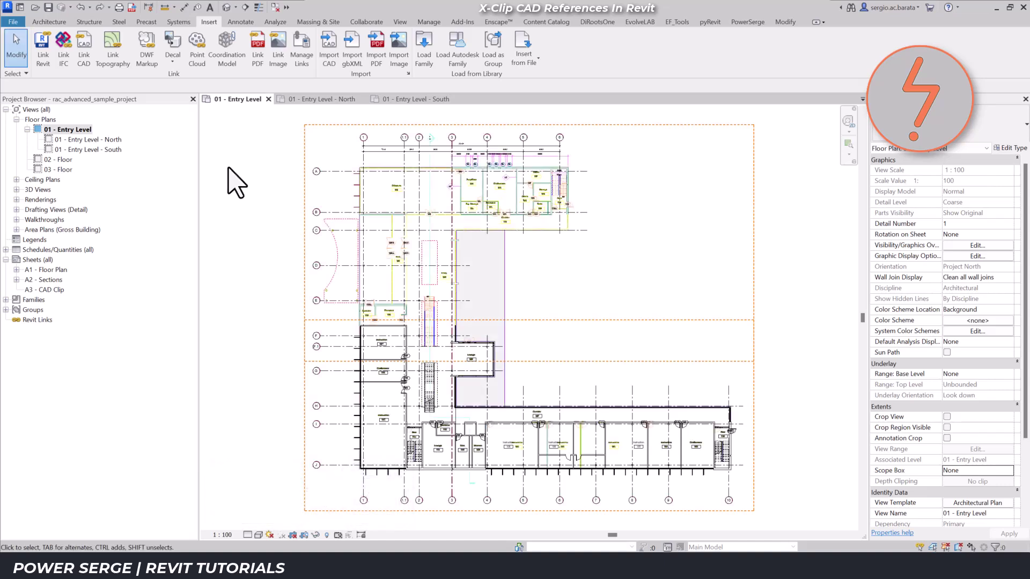
Hide the As-Built.dwg link by element in 01 - Entry Level - South and check the 01 - Entry Level - North view.
click(396, 101)
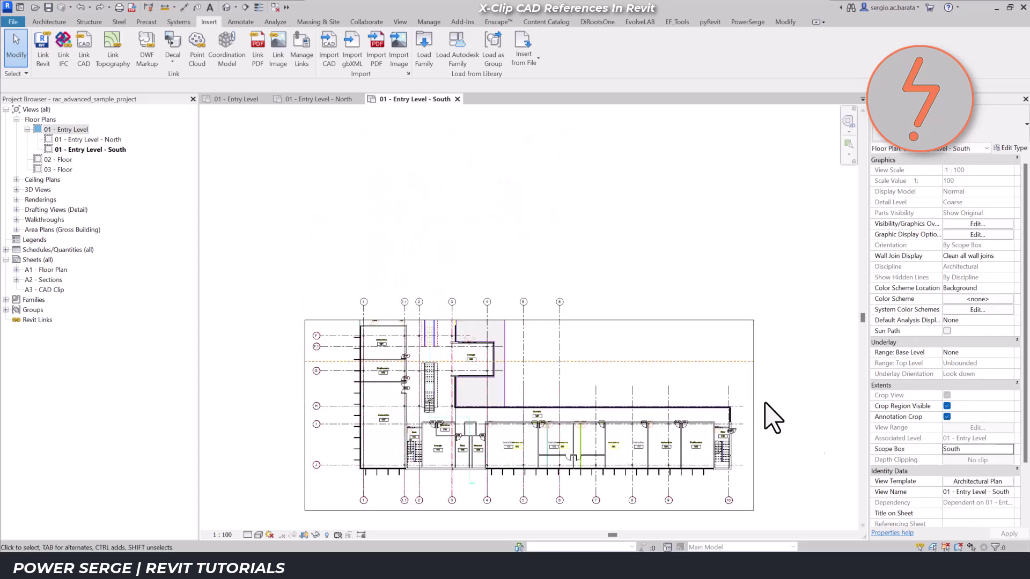
click(614, 450)
right_click(613, 449)
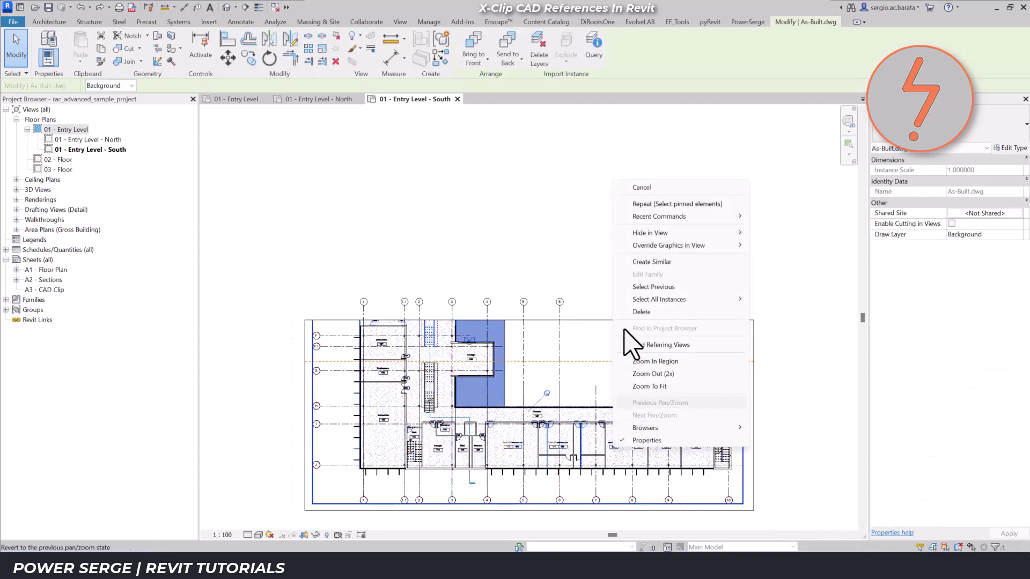
mouse_move(633, 242)
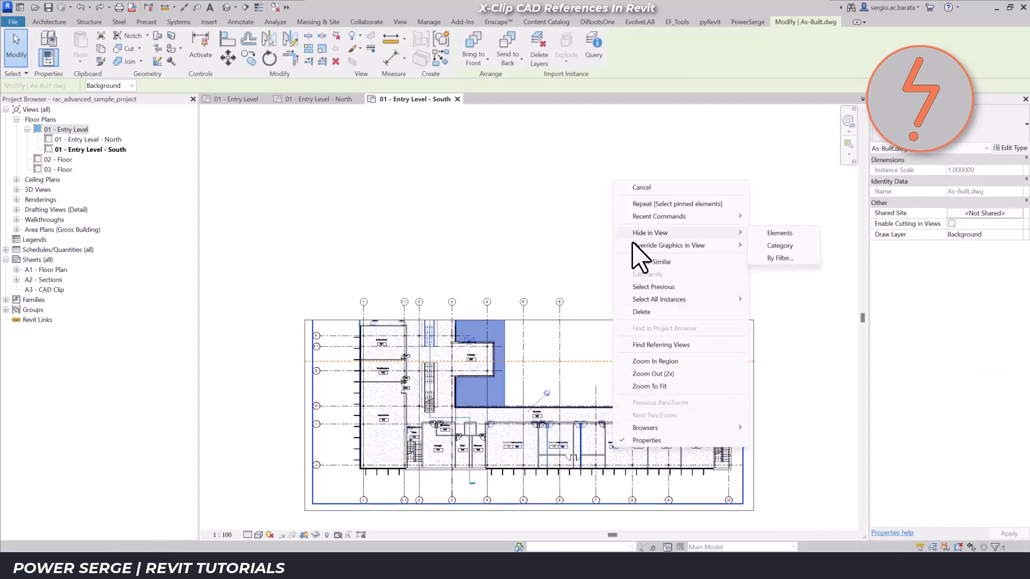
click(775, 234)
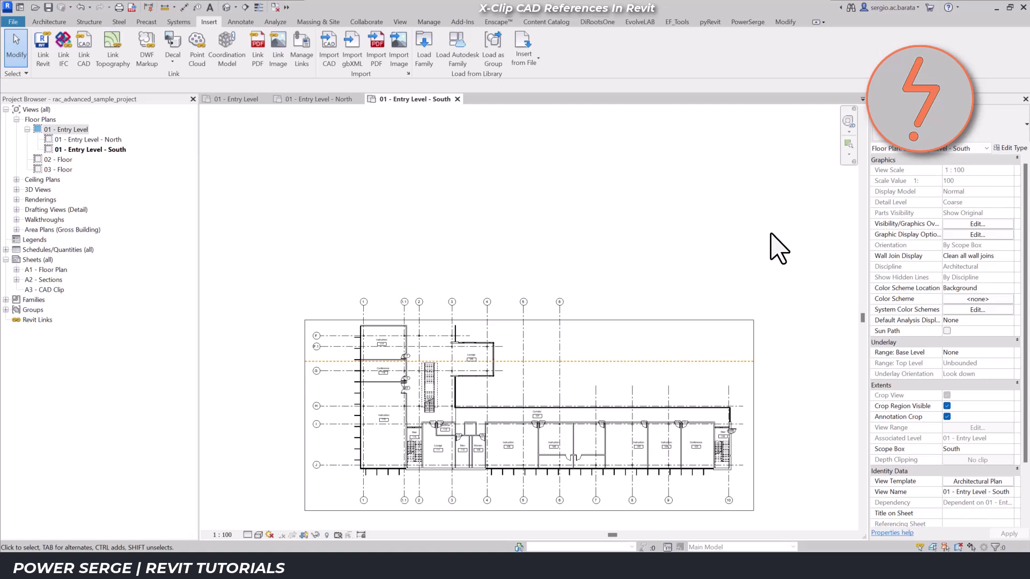
click(326, 99)
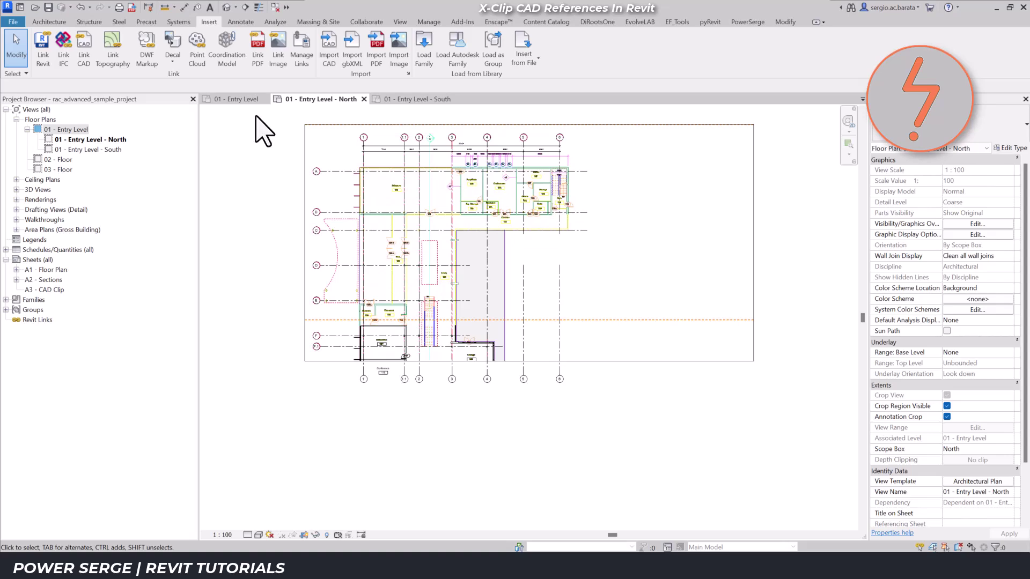
Create a matchline along grid F.1 in the 01 - Entry Level plan by picking the grid line.
click(240, 99)
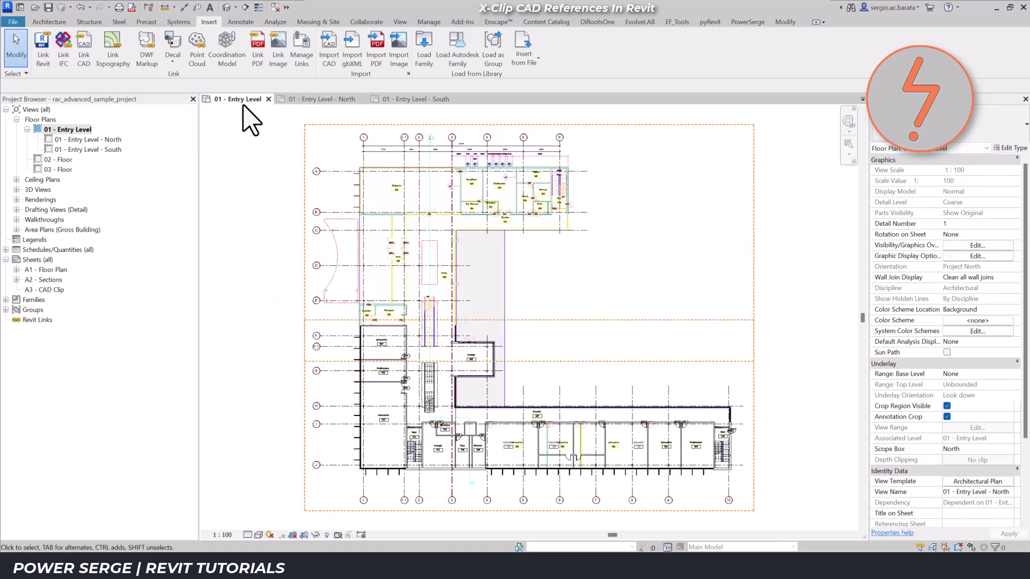
right_click(266, 295)
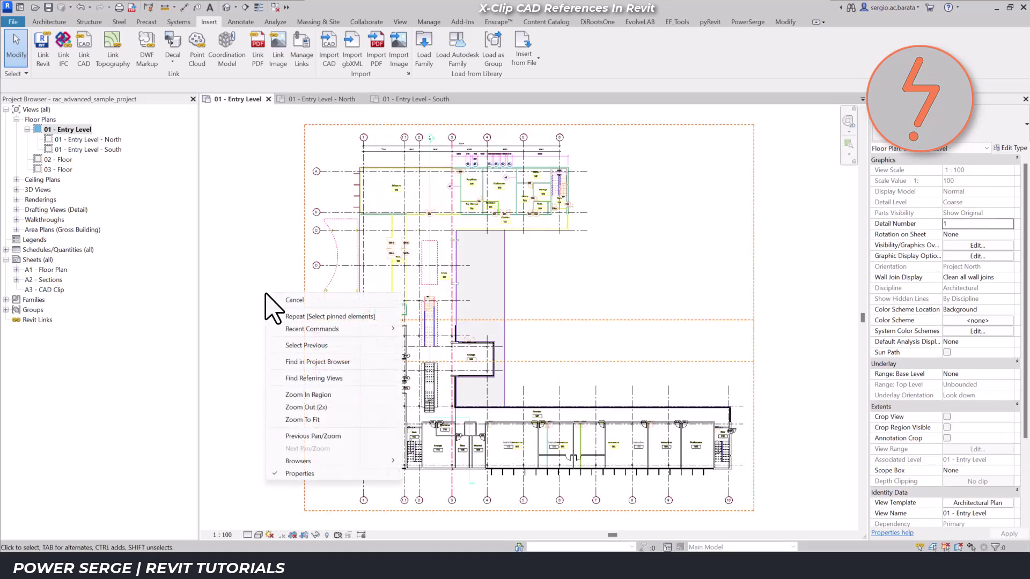
click(290, 395)
drag(283, 305, 516, 385)
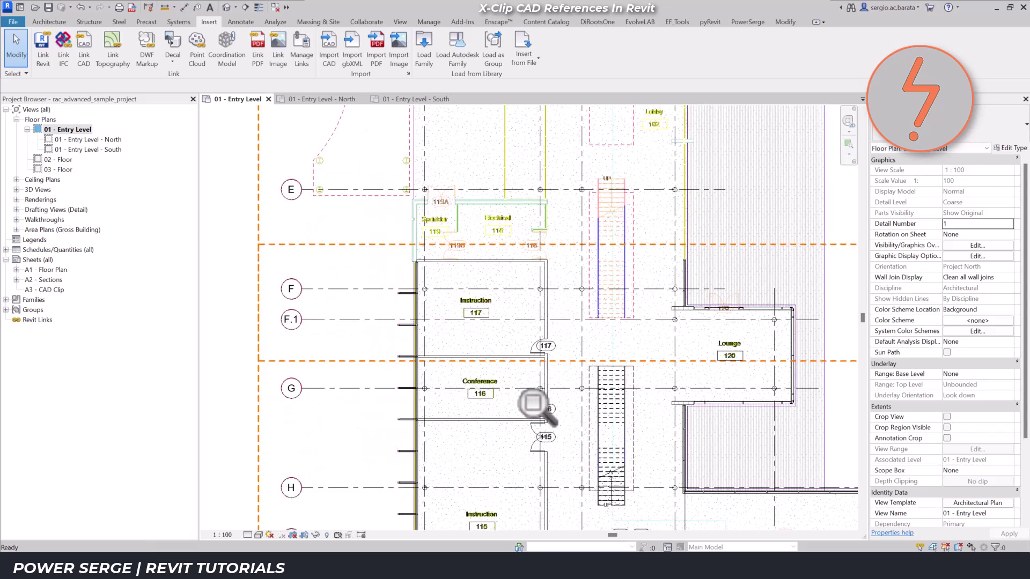
click(401, 22)
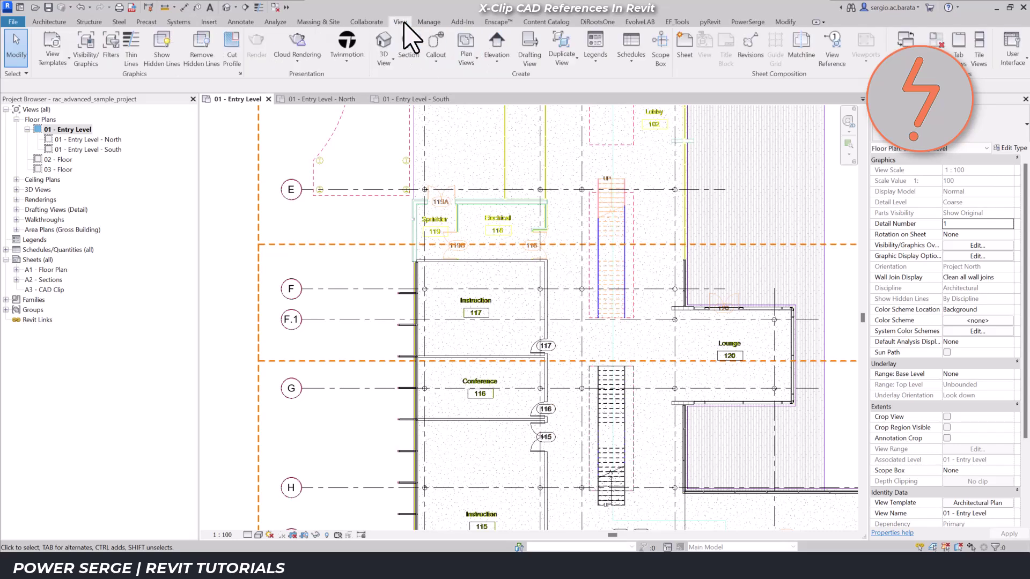
click(807, 65)
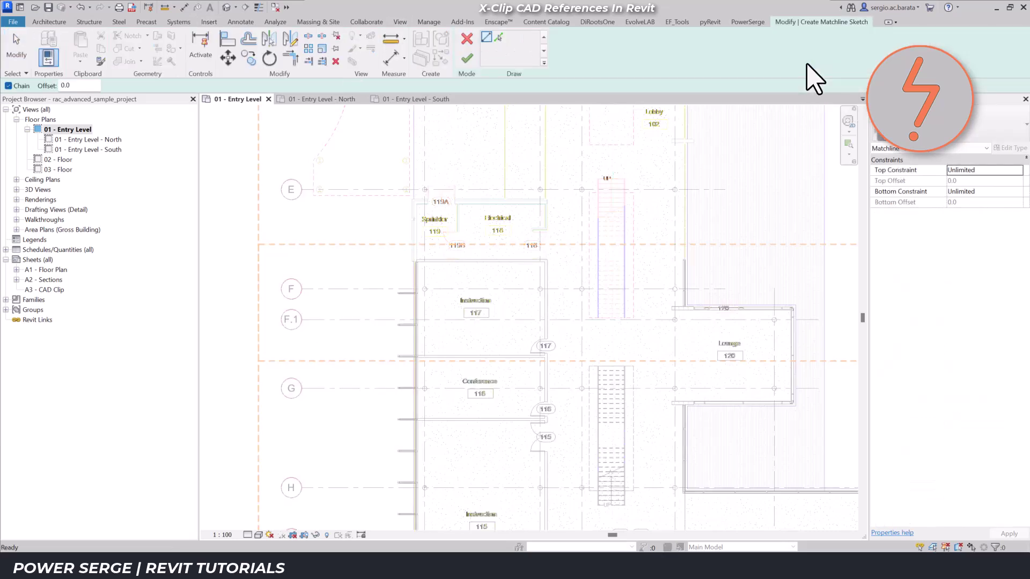
click(499, 39)
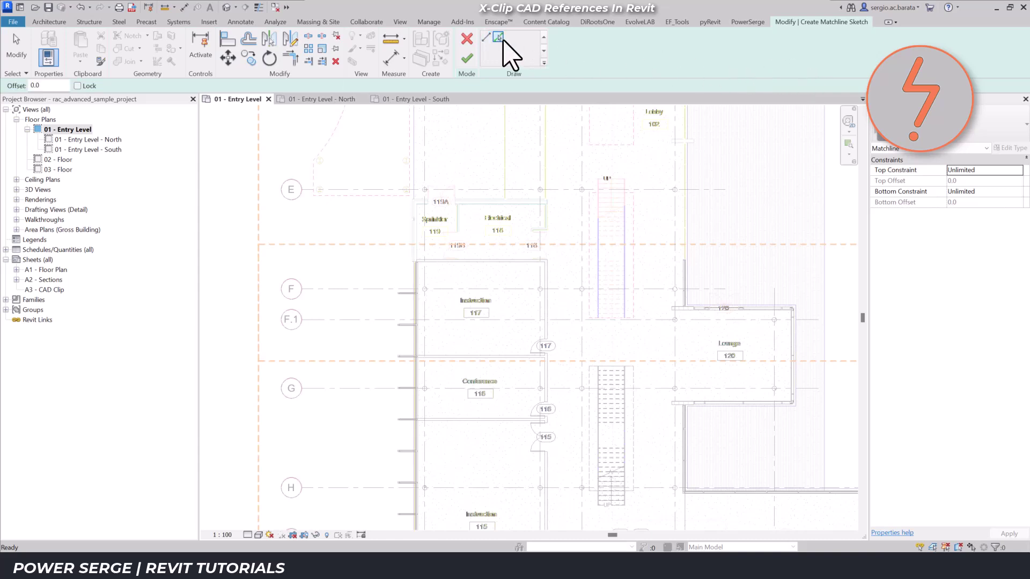
click(340, 321)
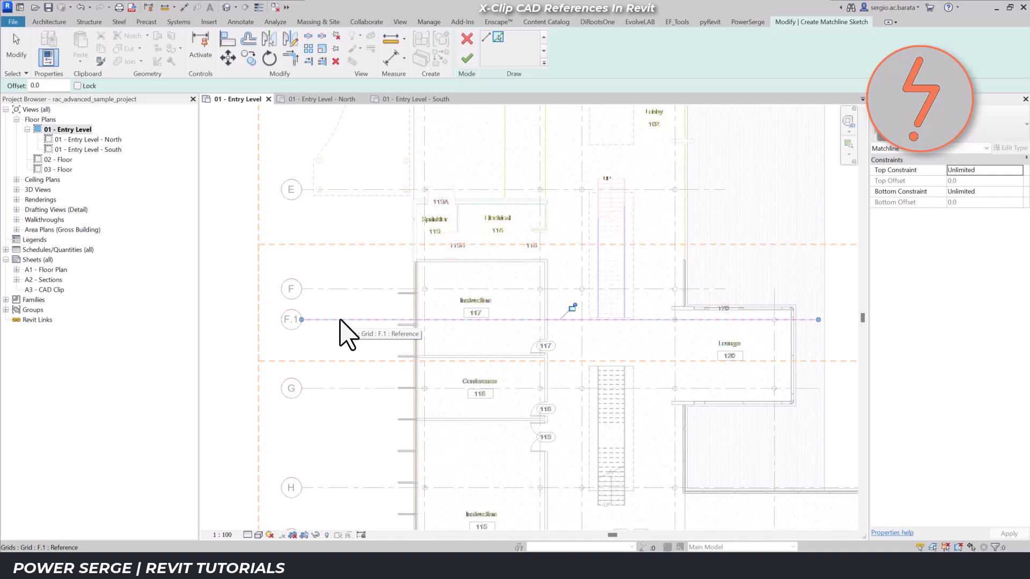
click(466, 58)
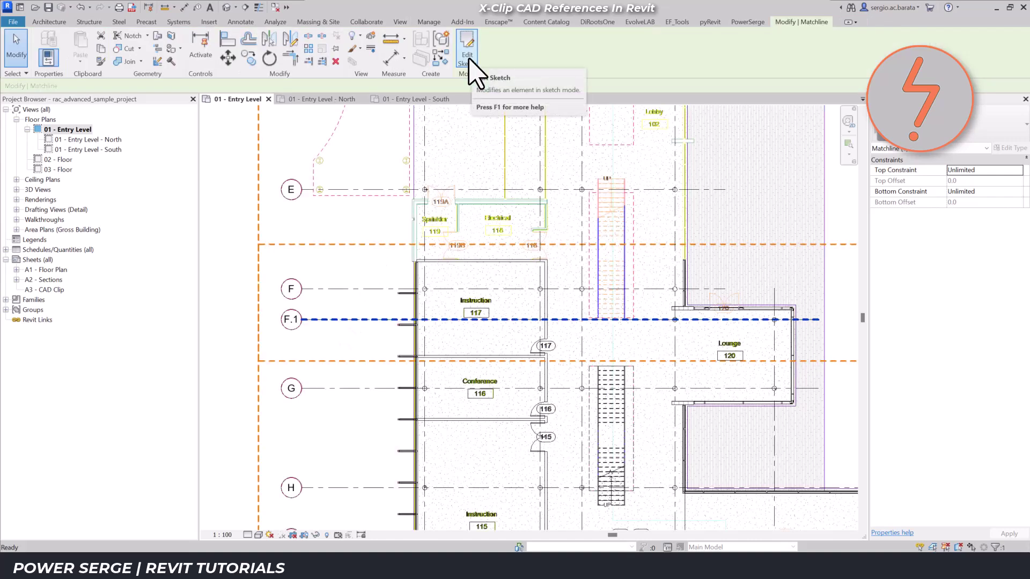
Place a view reference targeting Floor Plan: 01 - Entry Level - North just above the matchline, beside the F.1 grid bubble.
click(400, 22)
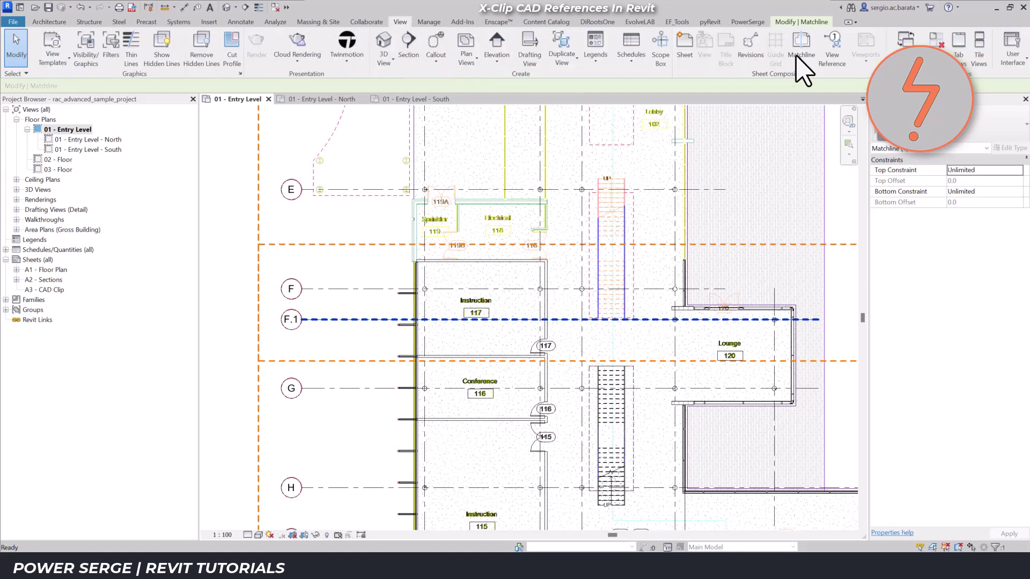
click(832, 57)
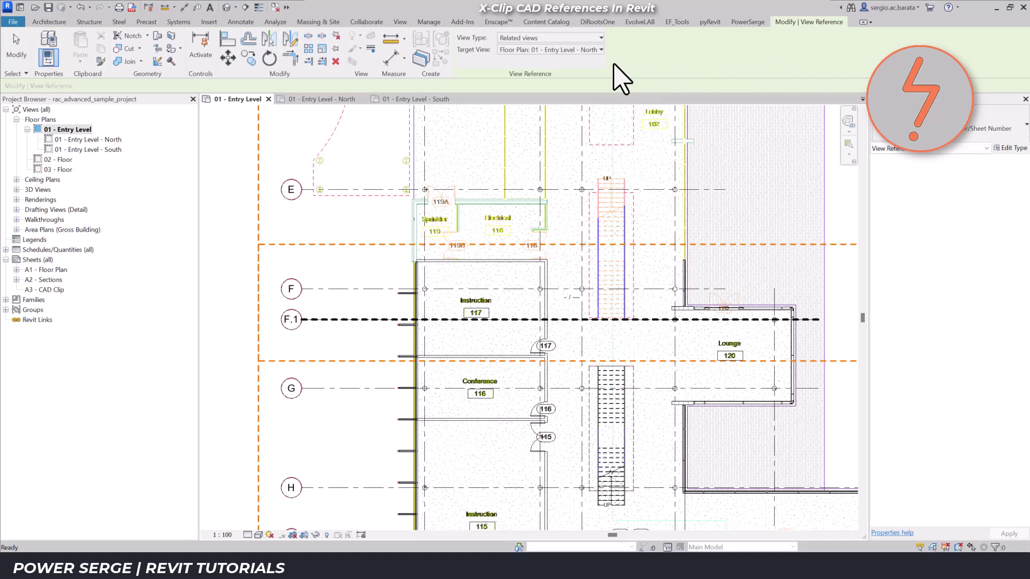
click(335, 311)
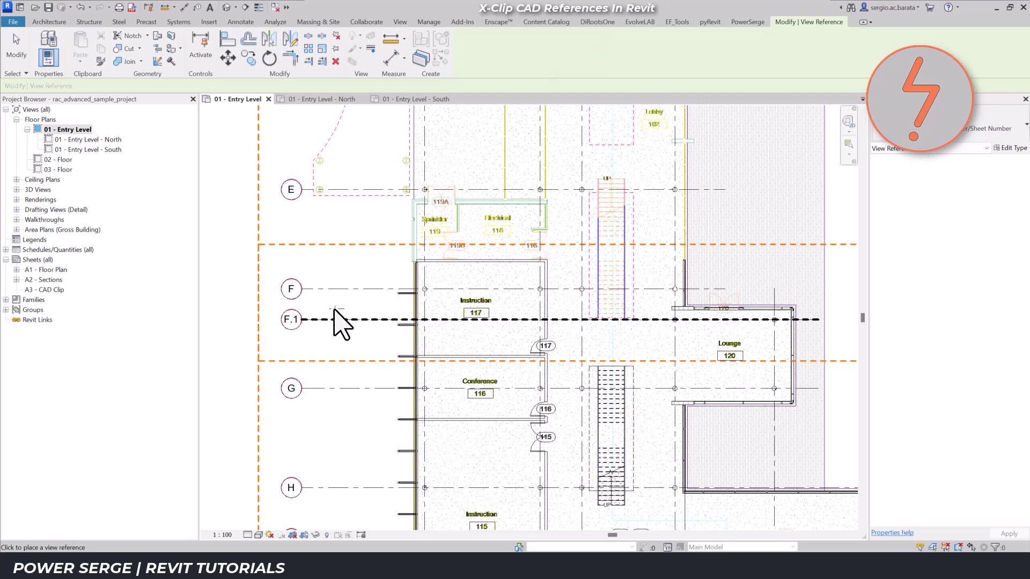
key(Escape)
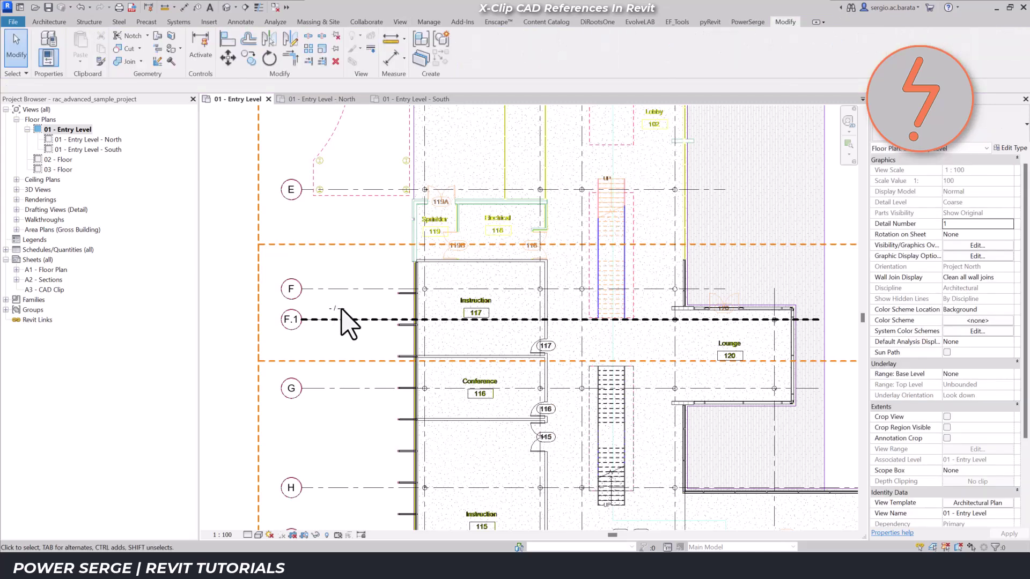
Copy the view reference vertically to just below the matchline.
click(338, 311)
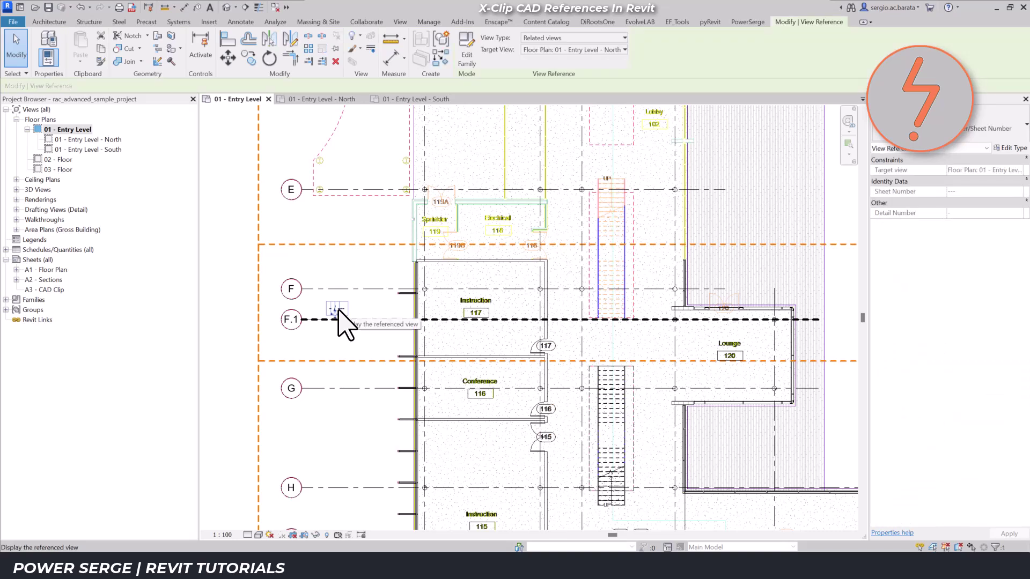
key(c)
key(o)
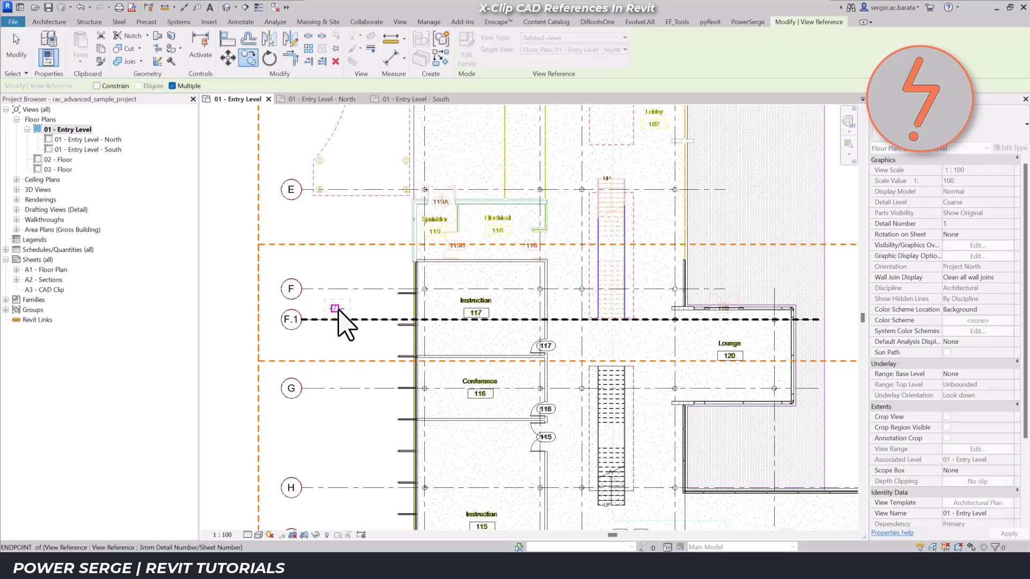
click(336, 309)
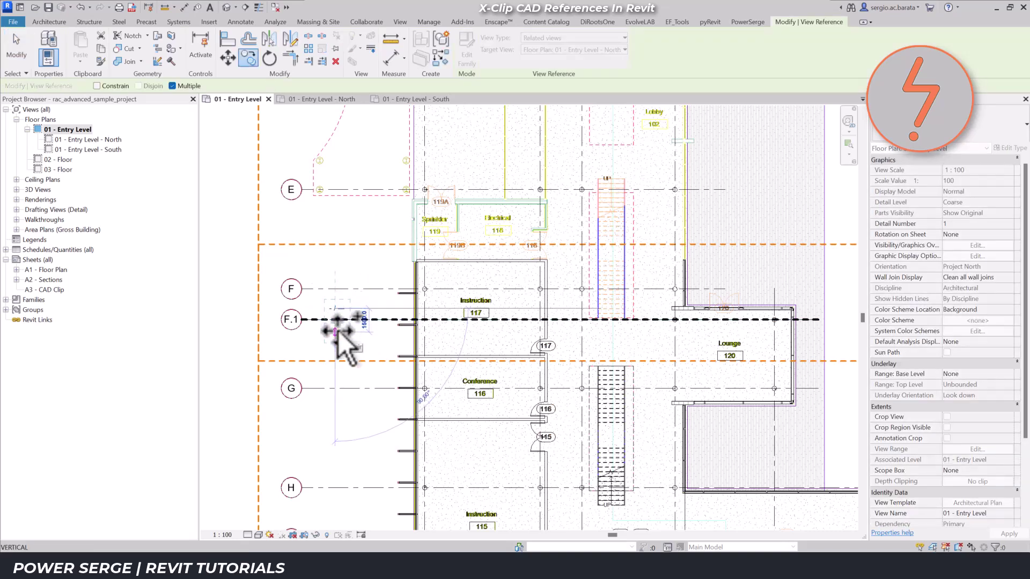
click(337, 332)
key(Escape)
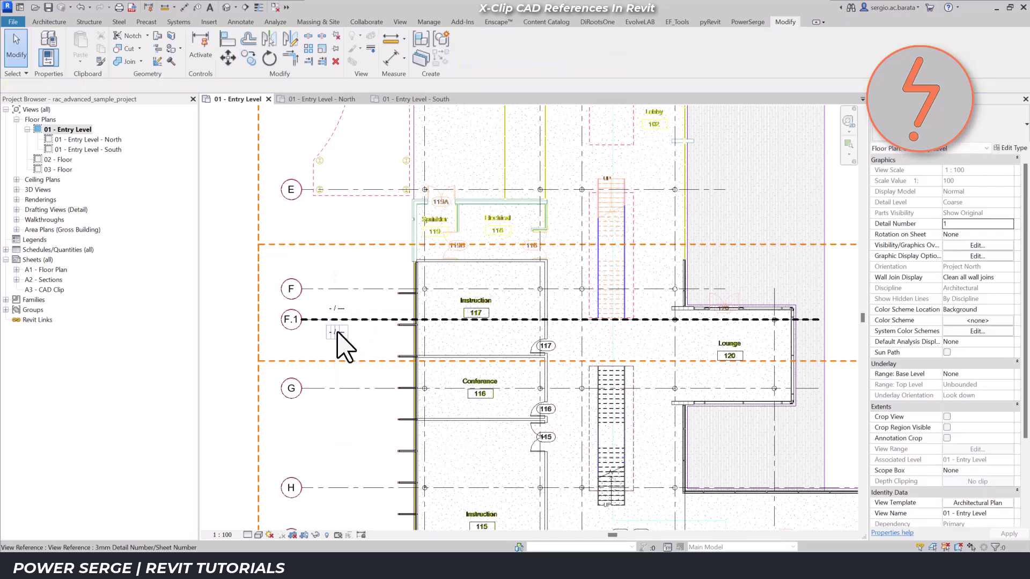
Set the target view of the lower view reference to Floor Plan: 01 - Entry Level - South.
click(335, 333)
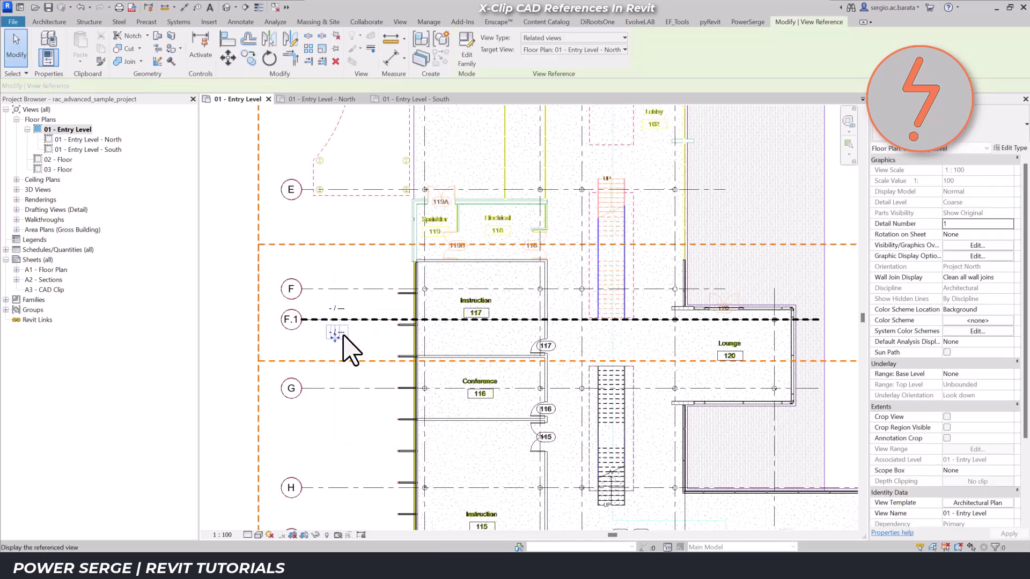
click(623, 50)
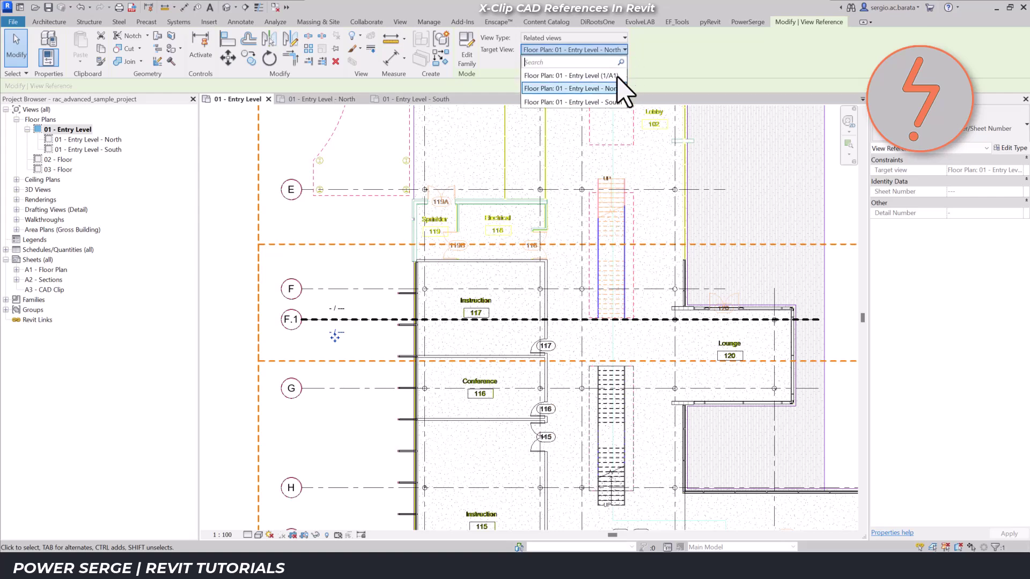
click(615, 102)
click(236, 188)
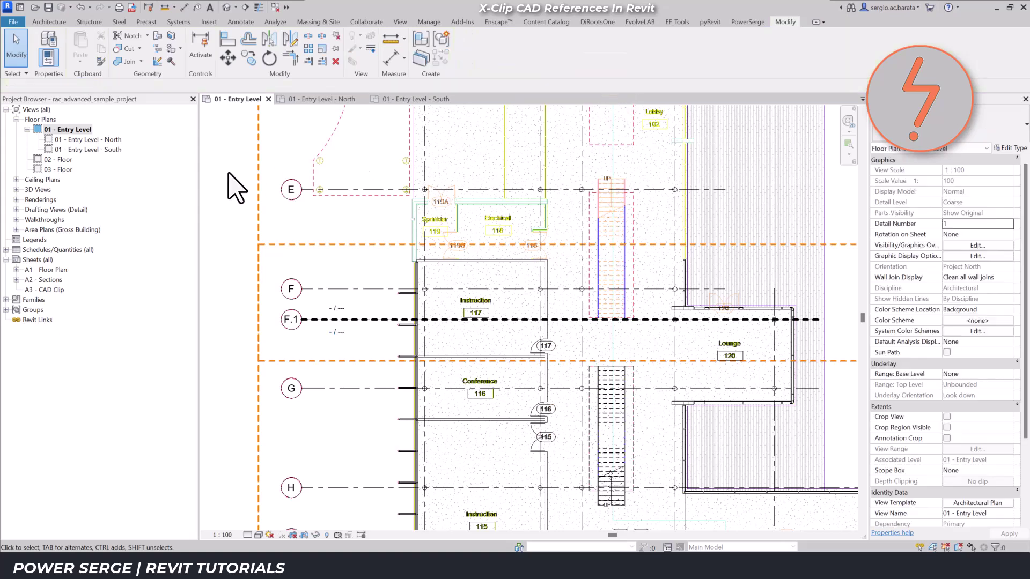
Place the 01 - Entry Level - North view on the upper part of sheet A3 - CAD Clip.
double_click(51, 290)
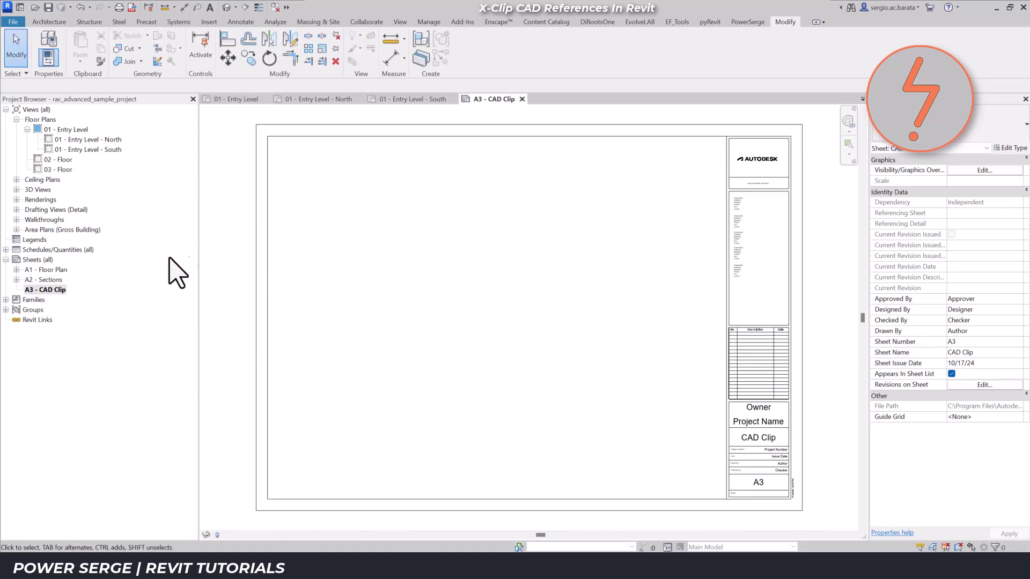
click(107, 140)
drag(107, 140, 255, 170)
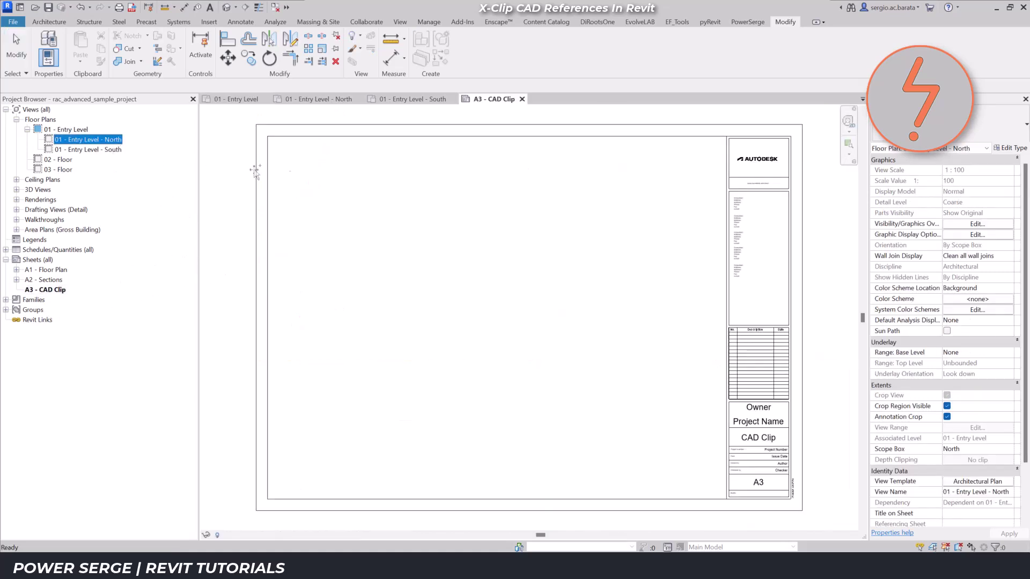
click(493, 256)
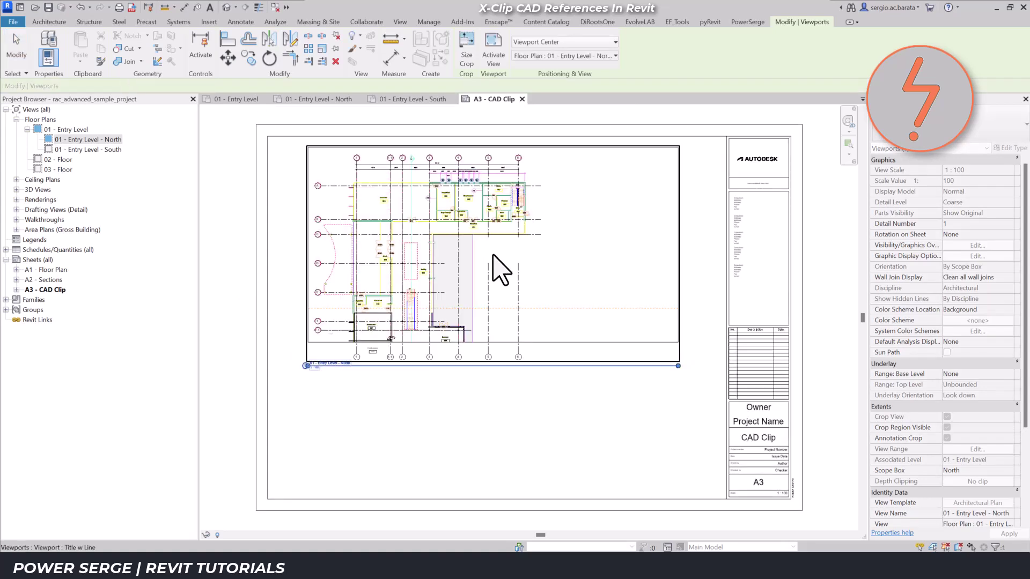
Change the North viewport's type to No Title.
click(965, 135)
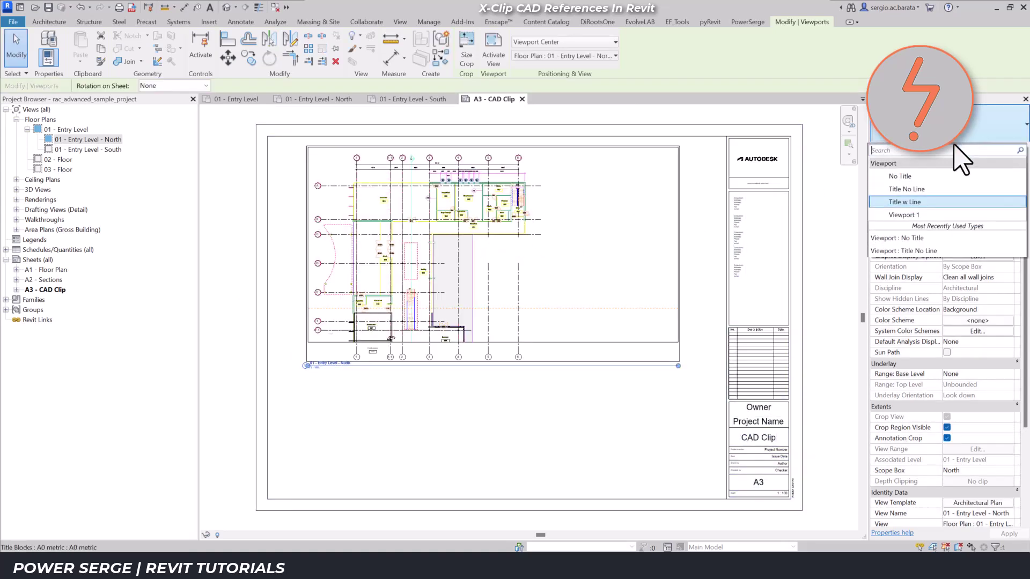
click(938, 177)
click(488, 456)
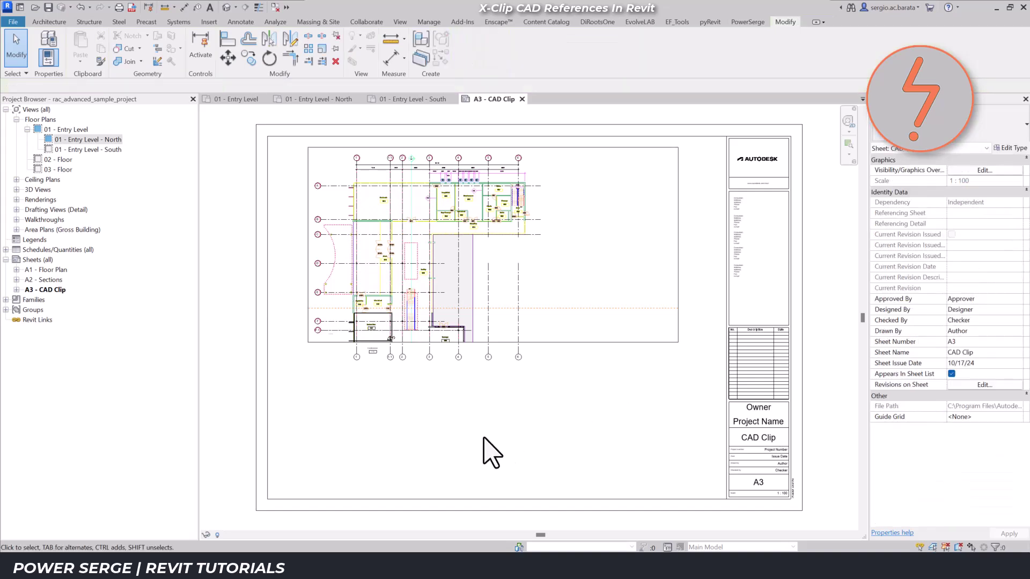
Place the 01 - Entry Level - South view on the lower part of sheet A3 - CAD Clip, lined up vertically with the North view.
click(107, 149)
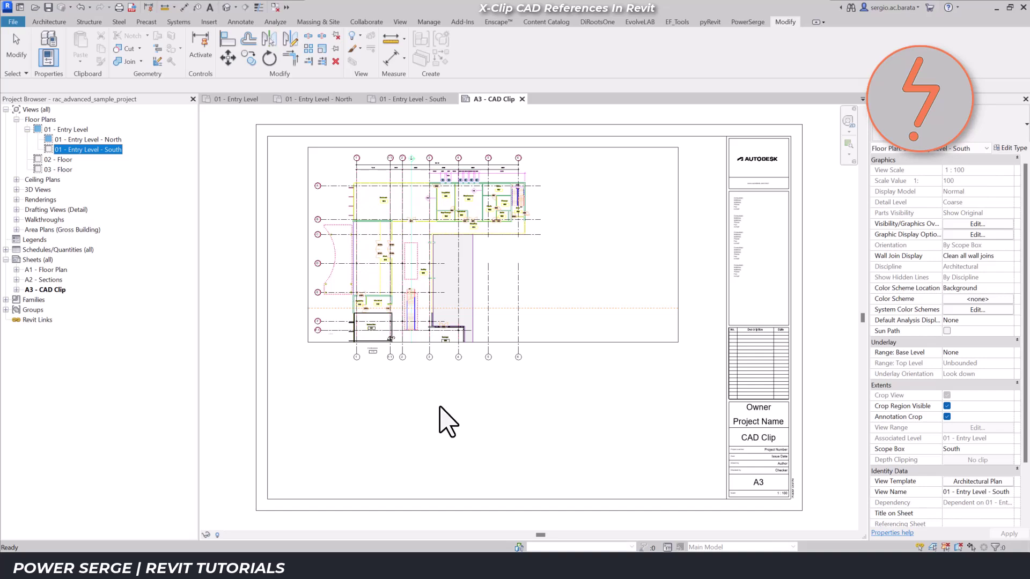
click(491, 400)
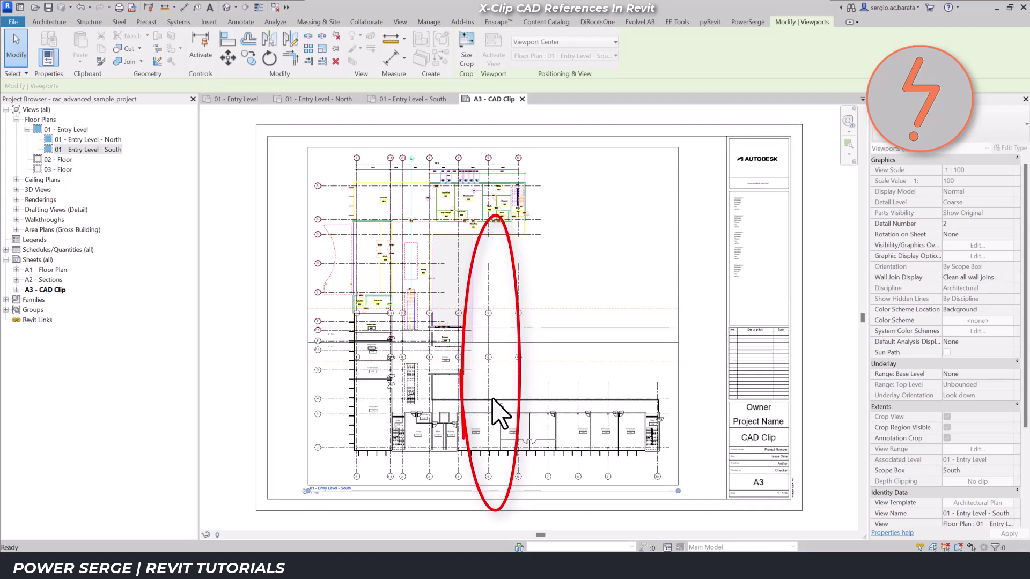
click(285, 332)
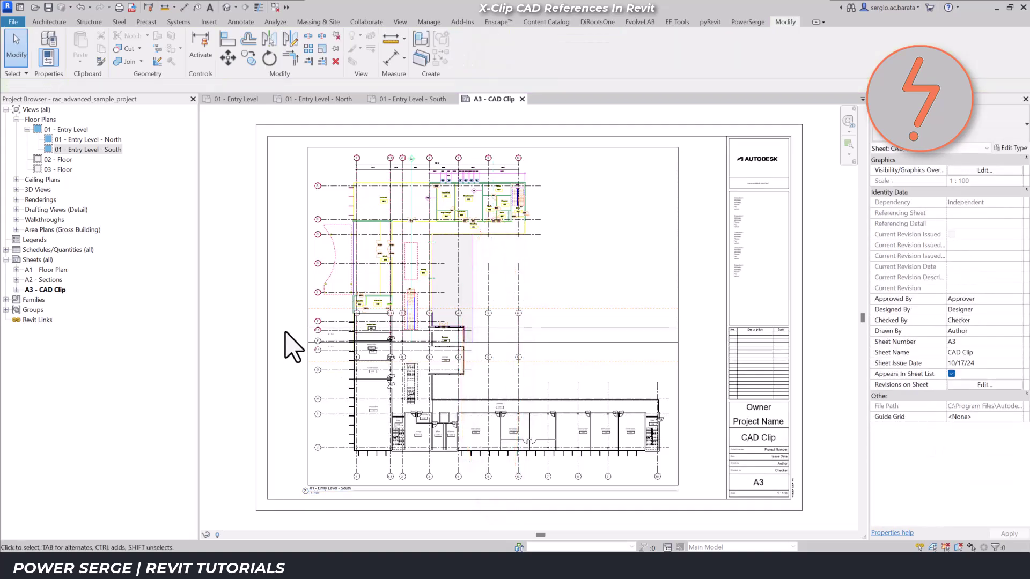
Move the South viewport vertically so its F.1 grid line and matchline coincide with those of the North viewport.
right_click(285, 333)
click(321, 430)
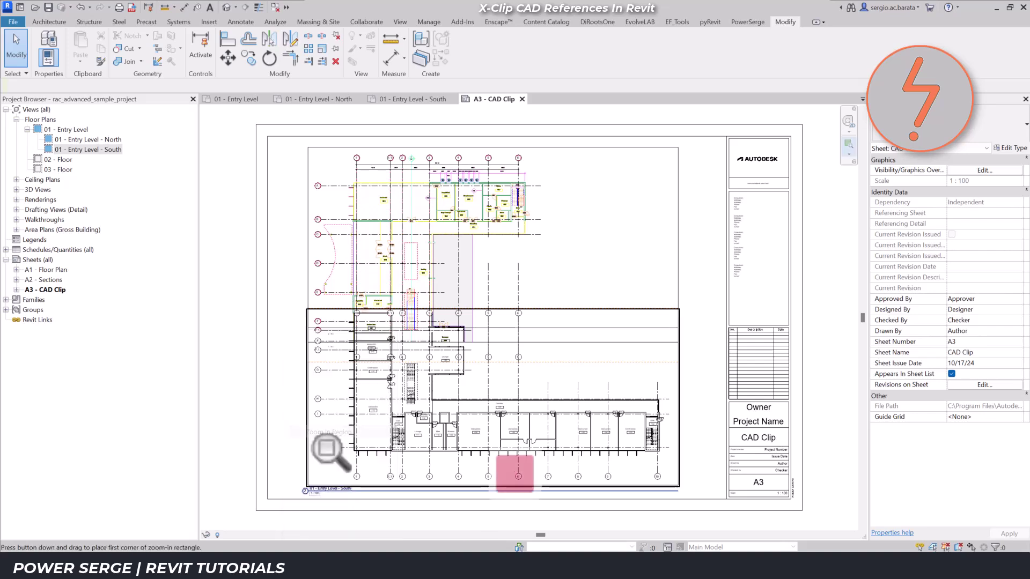
drag(284, 296, 481, 368)
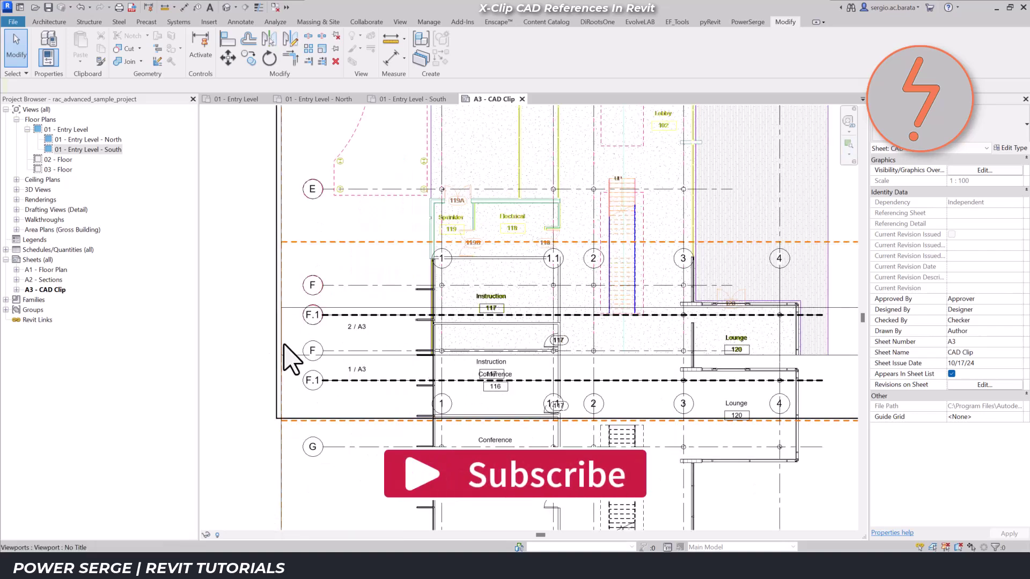
click(316, 378)
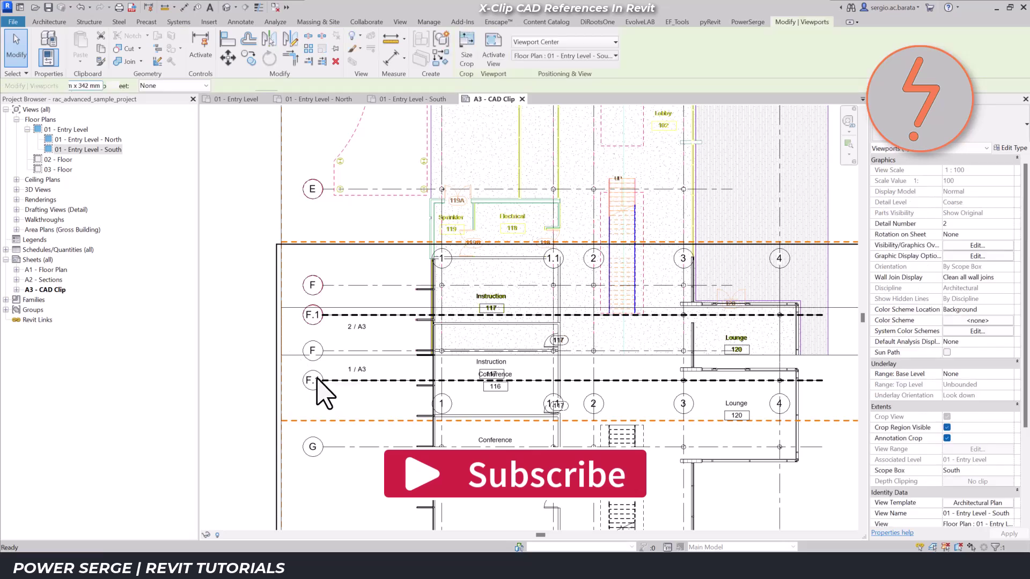
key(m)
key(v)
click(321, 382)
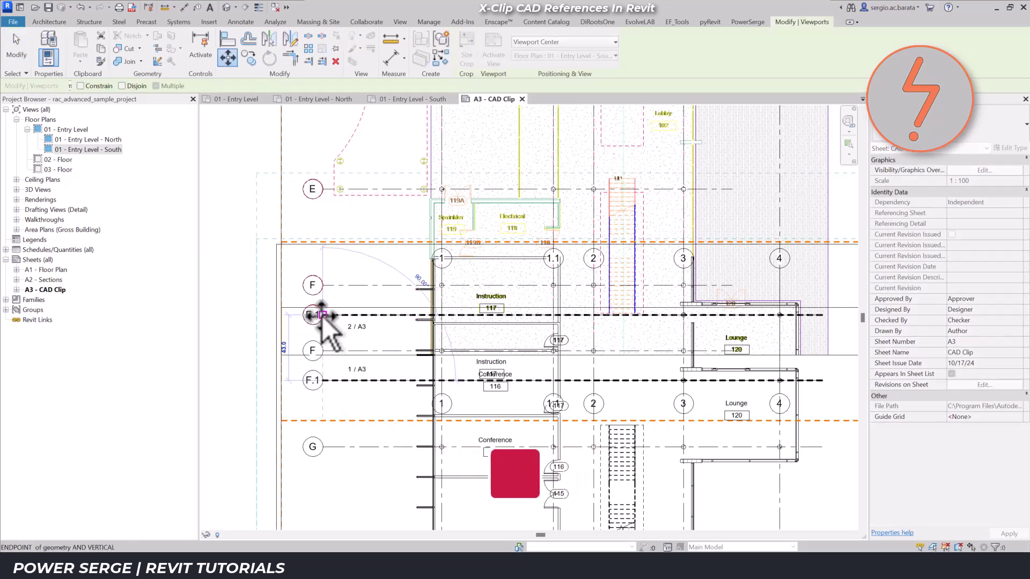
click(322, 315)
click(253, 314)
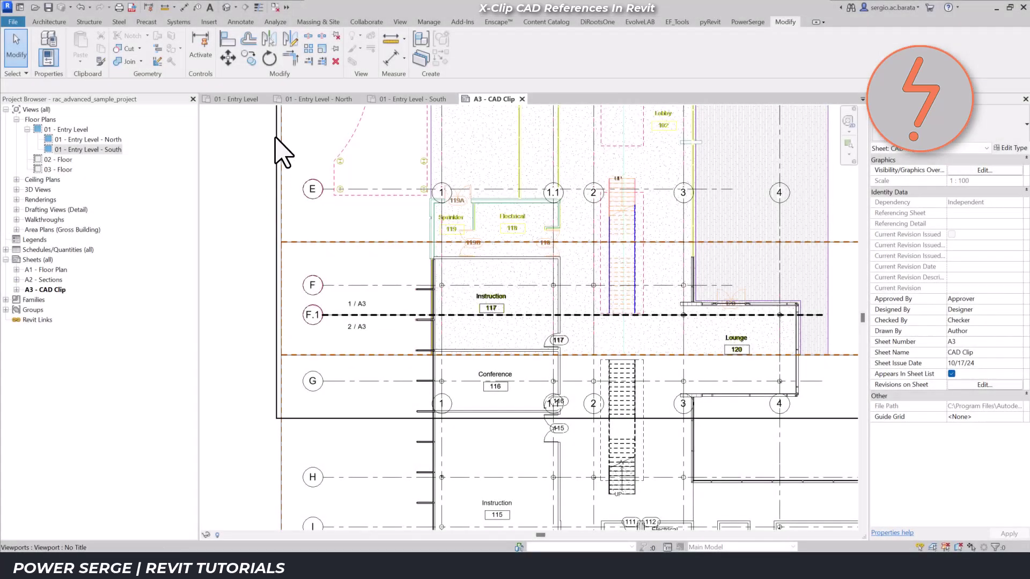
Check the detail numbers of the North and South viewports against the view references beside the matchline.
click(275, 138)
key(Escape)
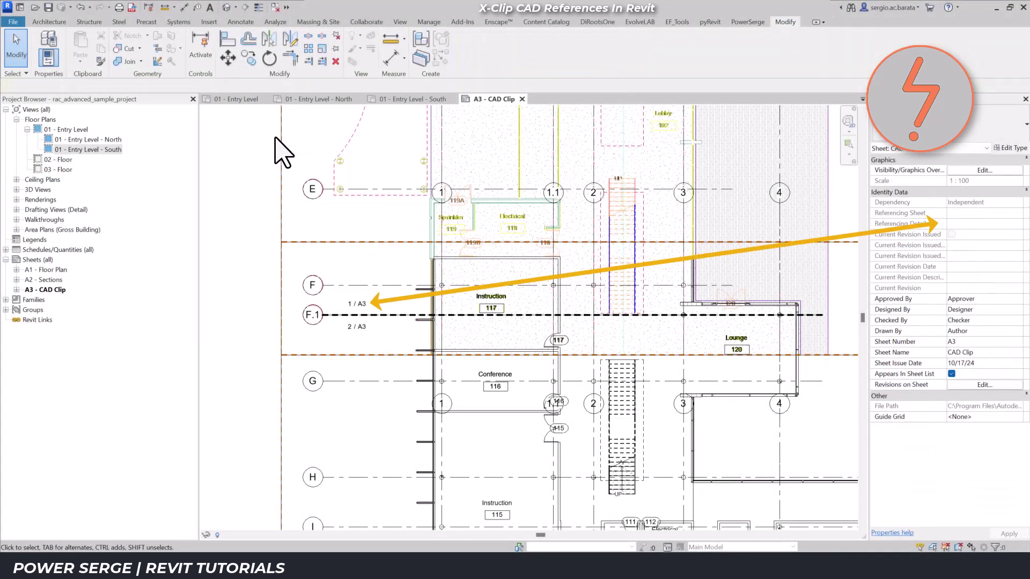
click(280, 465)
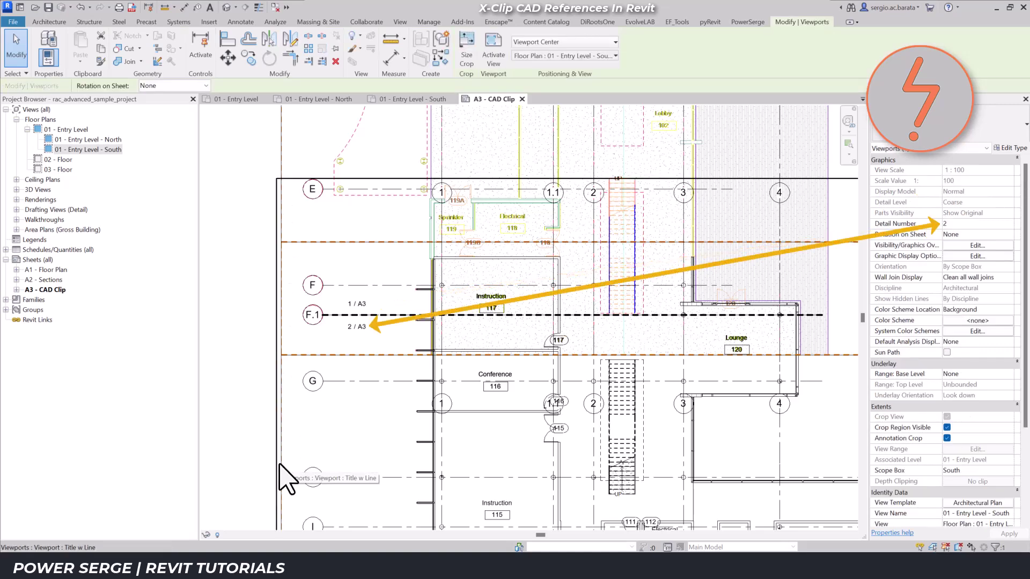
key(Escape)
Print sheet A3 to PDF24 with the PDF24_A0 setup, hiding scope boxes and crop boundaries, and open the resulting CAD-Clip-A3 file in PDF24 Reader.
right_click(236, 398)
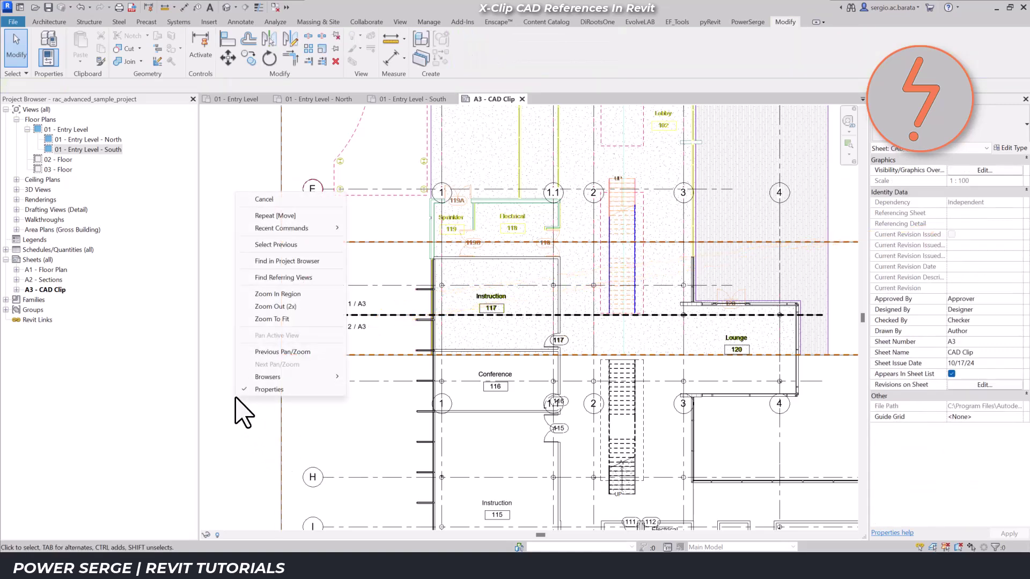
click(256, 319)
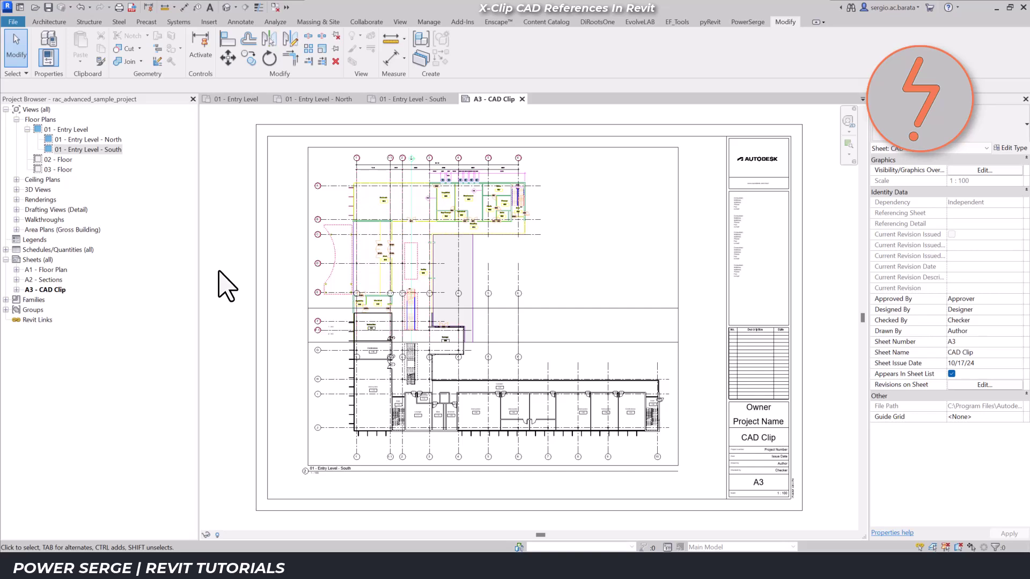
key(ctrl+p)
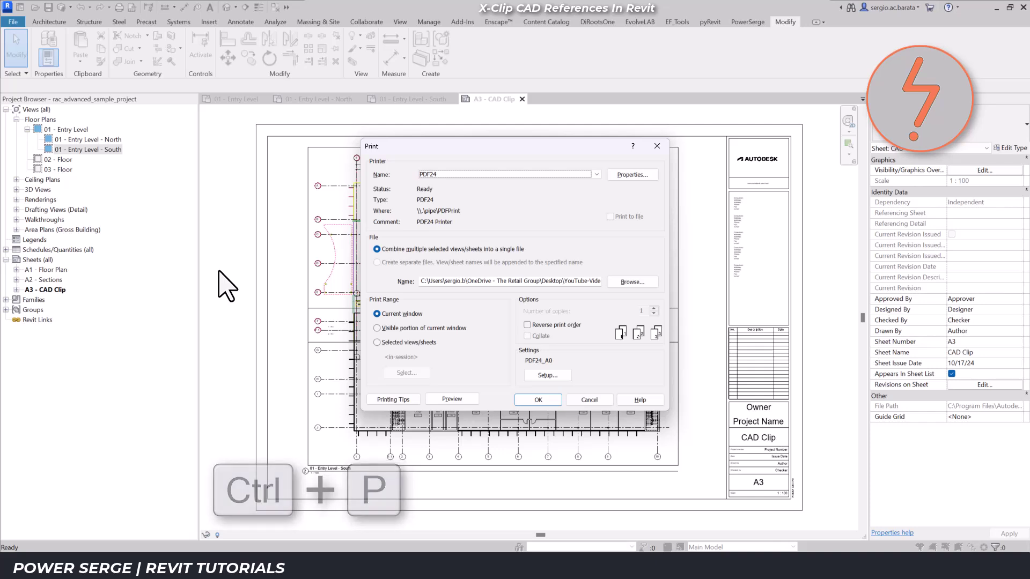
click(558, 375)
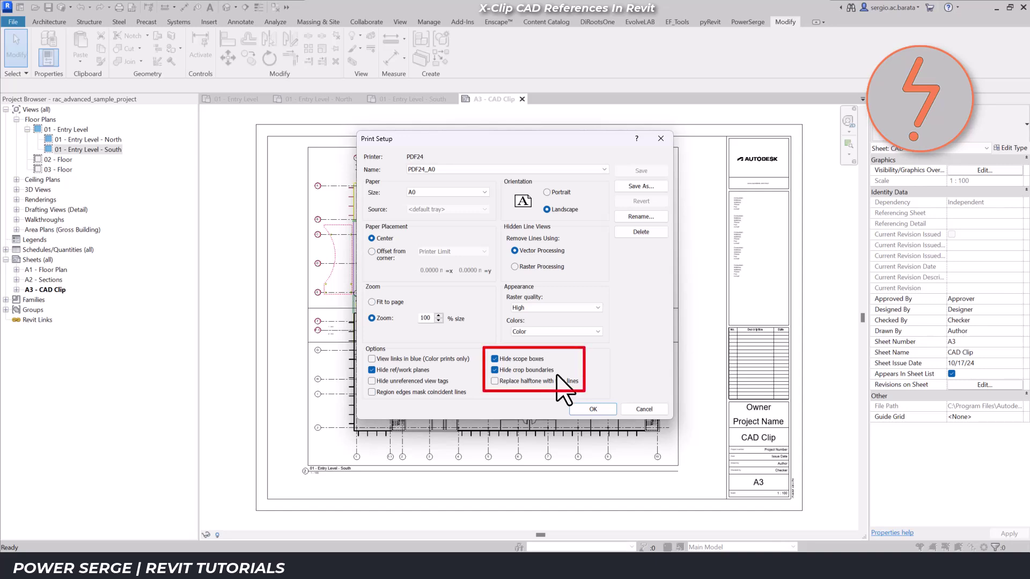
click(595, 409)
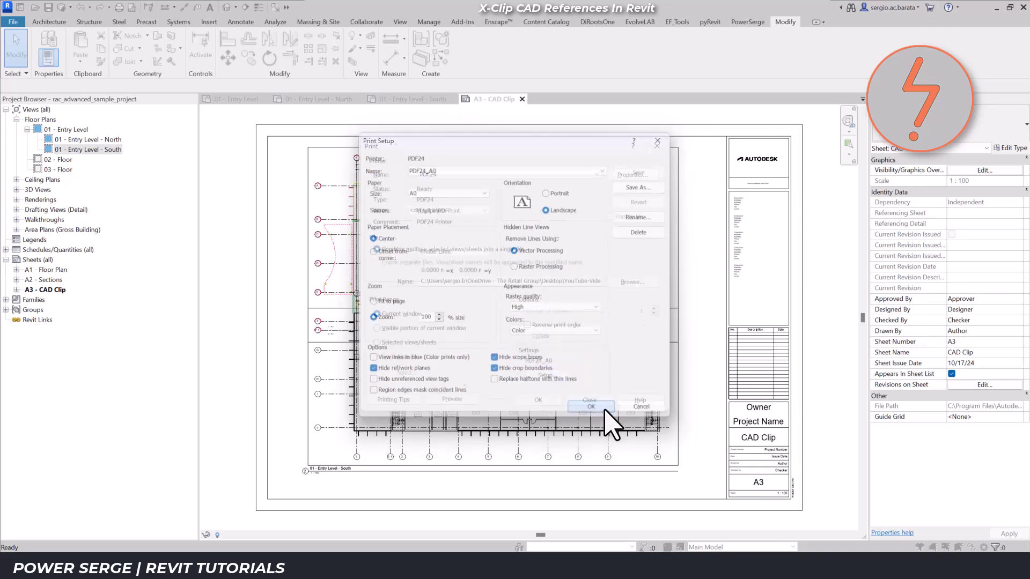
click(558, 402)
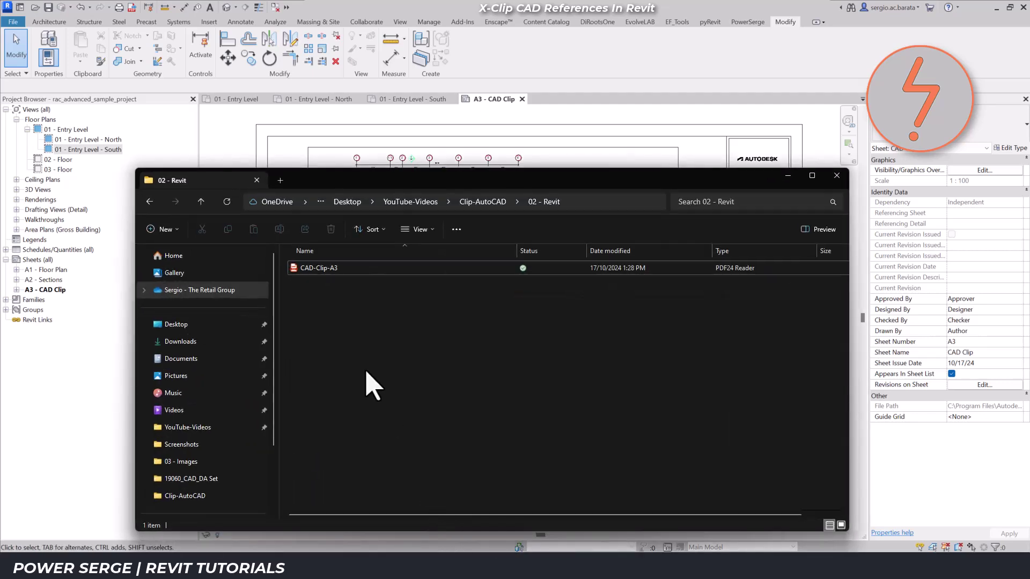
double_click(316, 268)
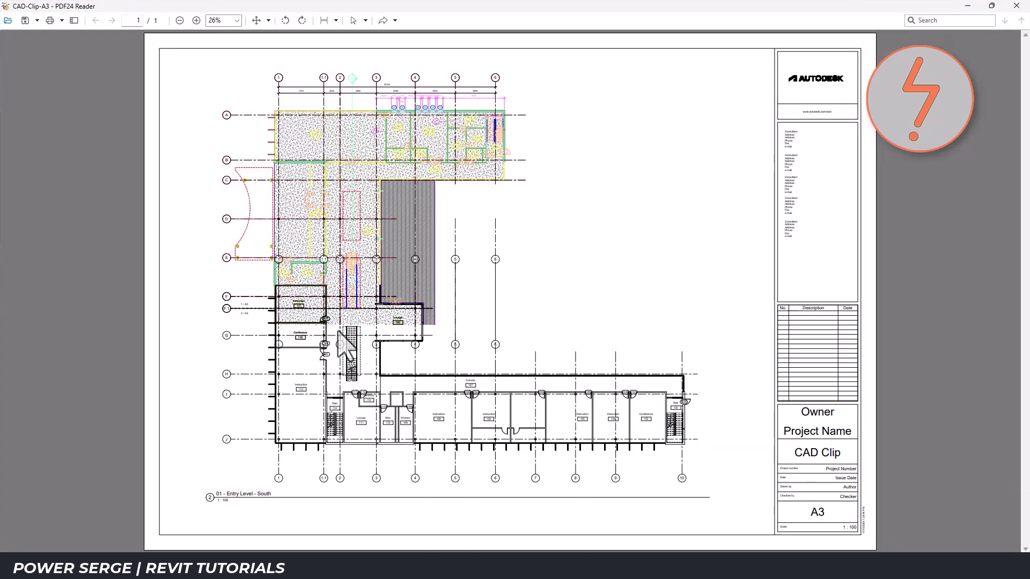